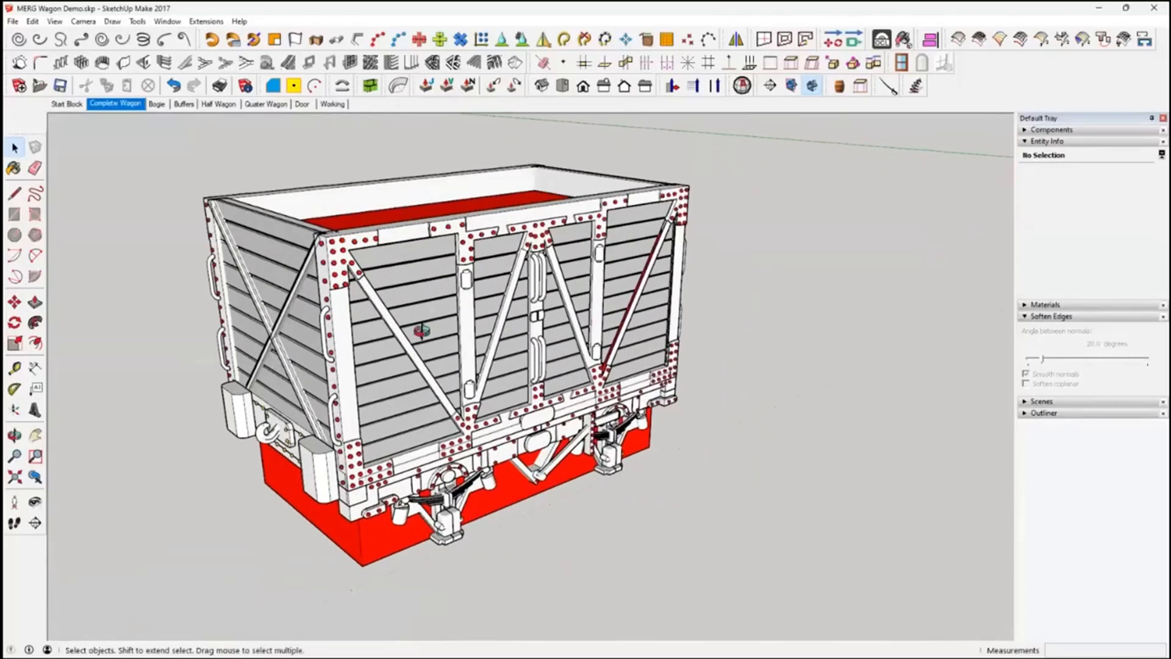
# Examine the complete wagon model from several angles, including the underframe, wheels and riveted sides
pyautogui.scroll(4, 418, 492)
pyautogui.moveTo(351, 464); pyautogui.dragTo(406, 351, button='middle')
pyautogui.moveTo(434, 409); pyautogui.dragTo(396, 452, button='middle')
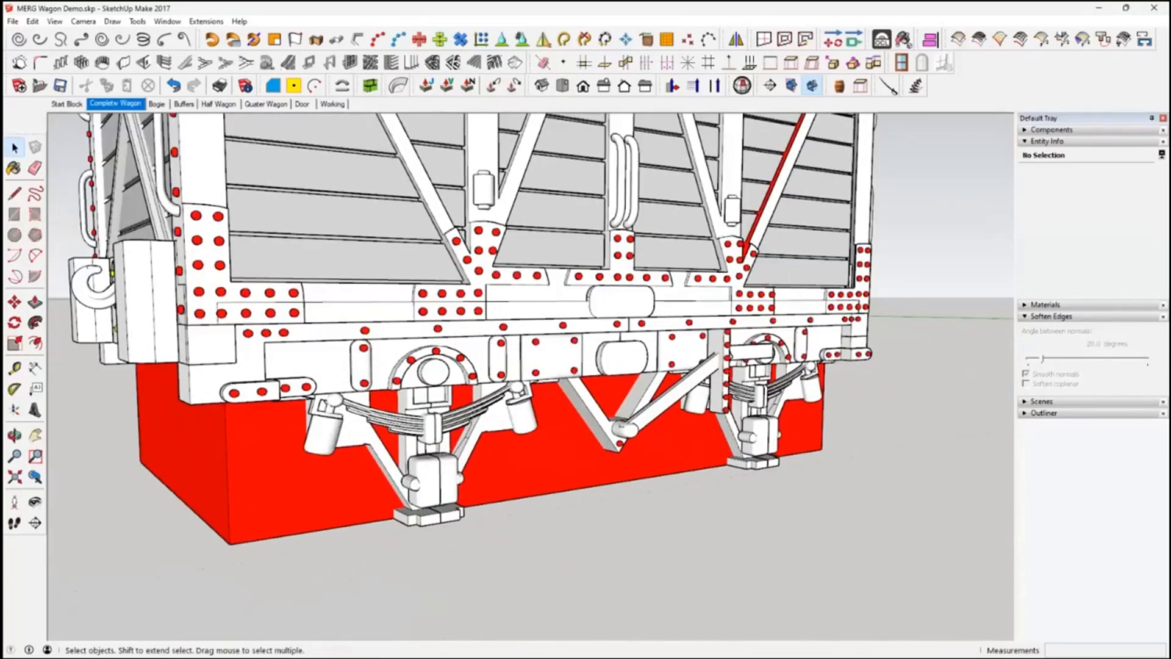
pyautogui.scroll(-2, 548, 294)
pyautogui.moveTo(536, 289); pyautogui.dragTo(391, 334, button='middle')
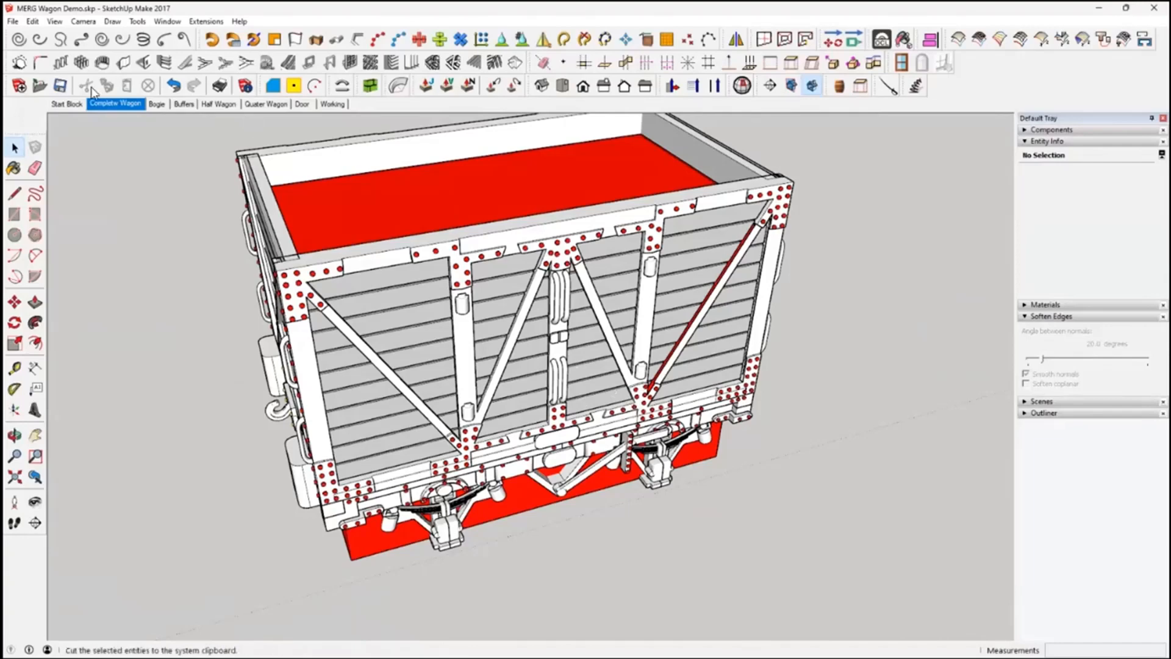
# Review the Bogie, Buffers and Half Wagon scenes, finishing on the finished panel in the Working scene
pyautogui.click(156, 103)
pyautogui.moveTo(624, 477); pyautogui.dragTo(508, 532, button='middle')
pyautogui.scroll(4, 552, 434)
pyautogui.click(183, 103)
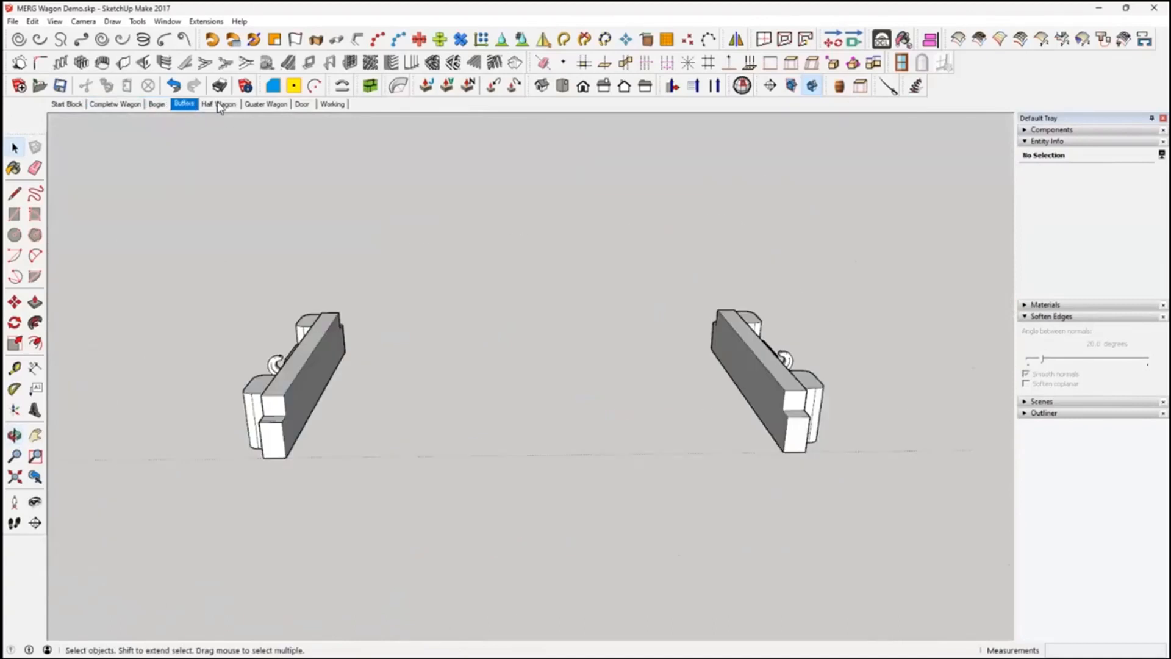
pyautogui.click(216, 104)
pyautogui.click(332, 104)
pyautogui.moveTo(388, 441); pyautogui.dragTo(377, 324, button='middle')
pyautogui.scroll(3, 568, 335)
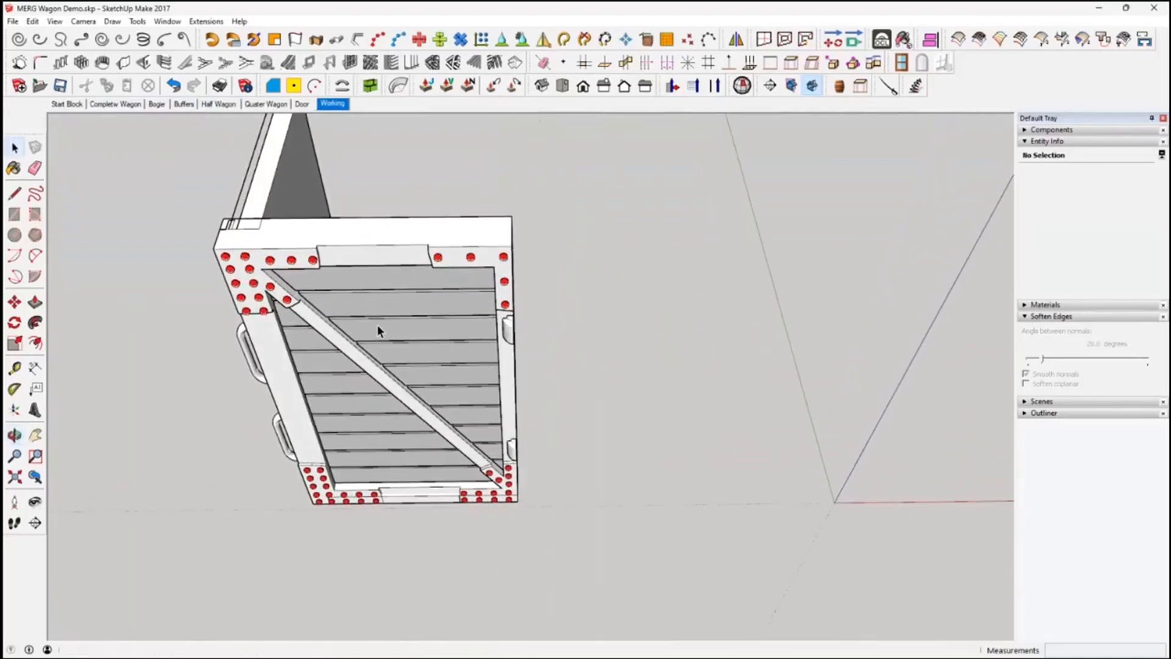
# Measure the thickness and overall width of the finished wagon panel along its top edge
pyautogui.click(11, 370)
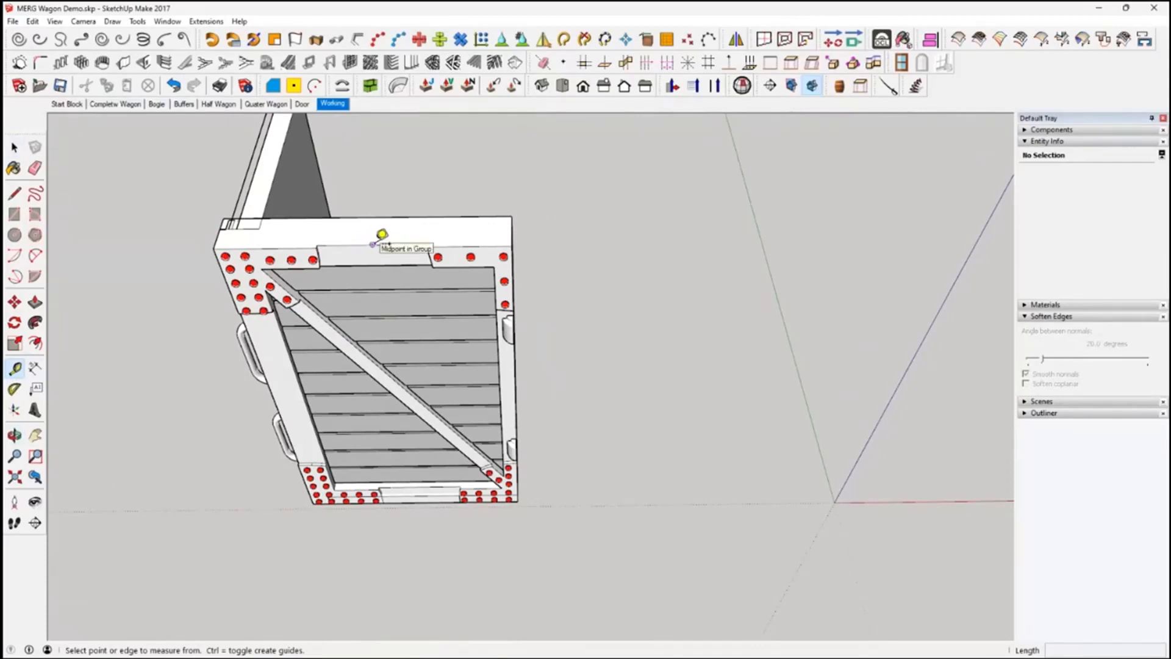
pyautogui.click(373, 244)
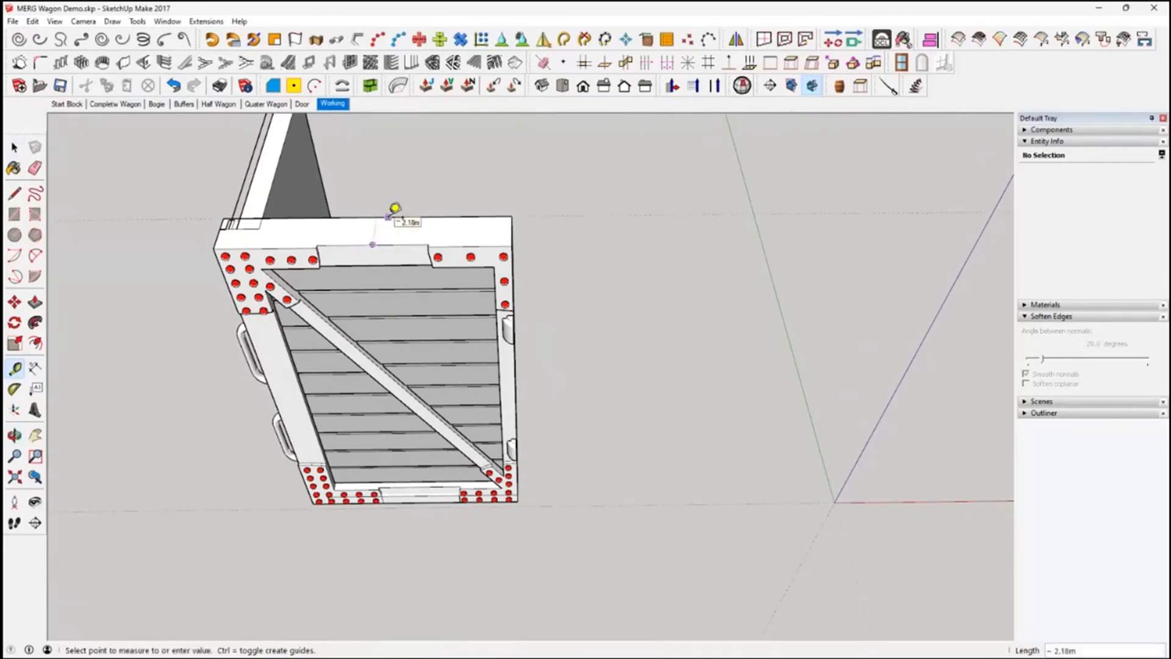
pyautogui.click(15, 147)
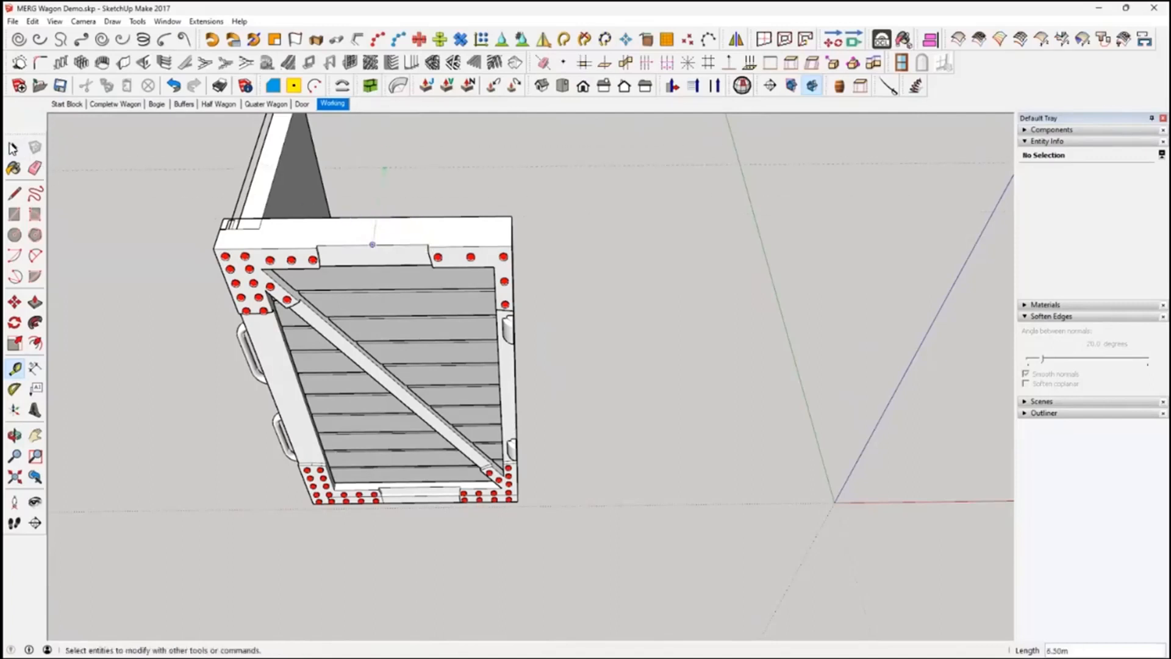
pyautogui.click(15, 367)
pyautogui.click(218, 234)
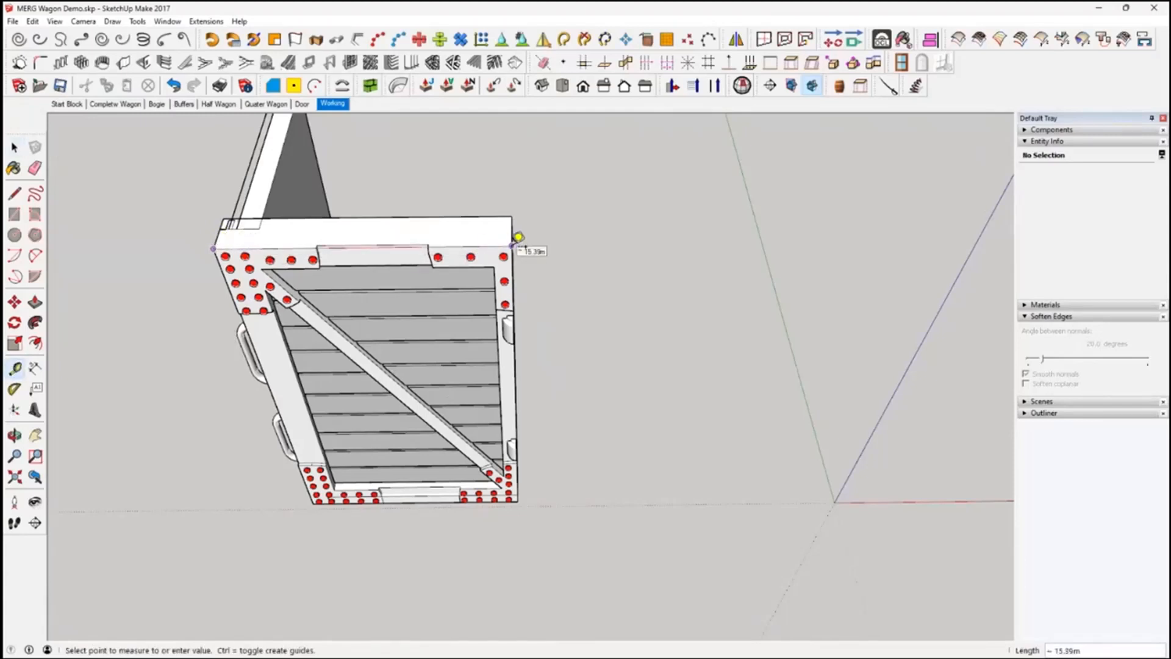
pyautogui.press('space')
# Draw a 16 by 2 m rectangle on the ground, starting at the origin along the red axis
pyautogui.moveTo(704, 399); pyautogui.dragTo(201, 285, button='middle')
pyautogui.click(15, 217)
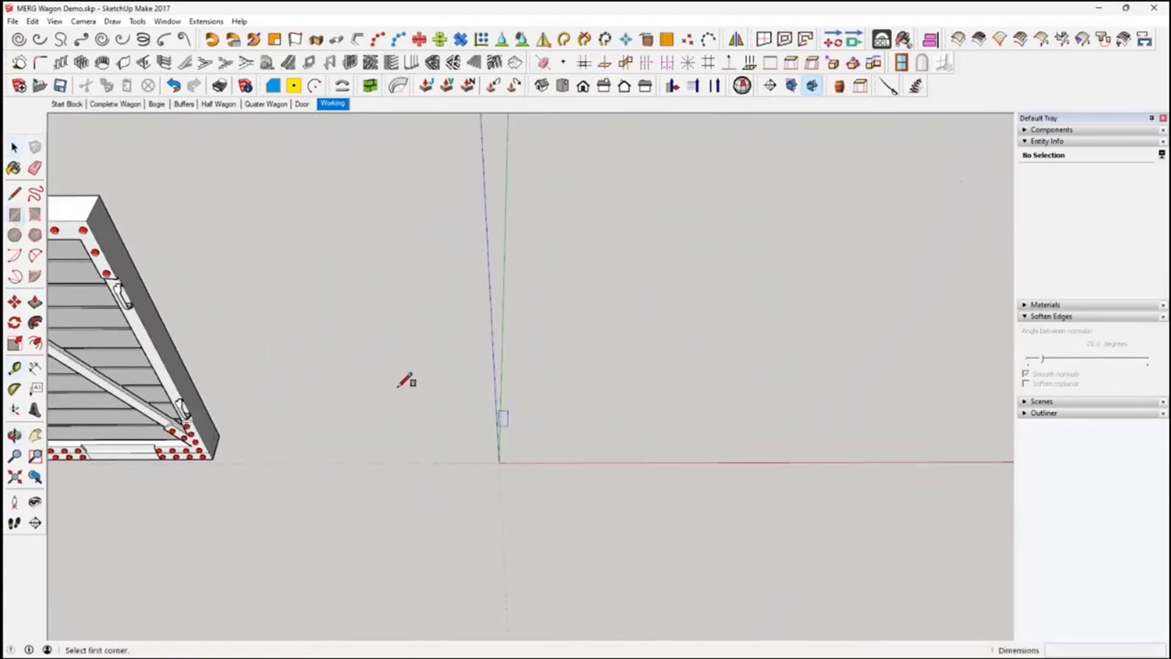
pyautogui.click(499, 462)
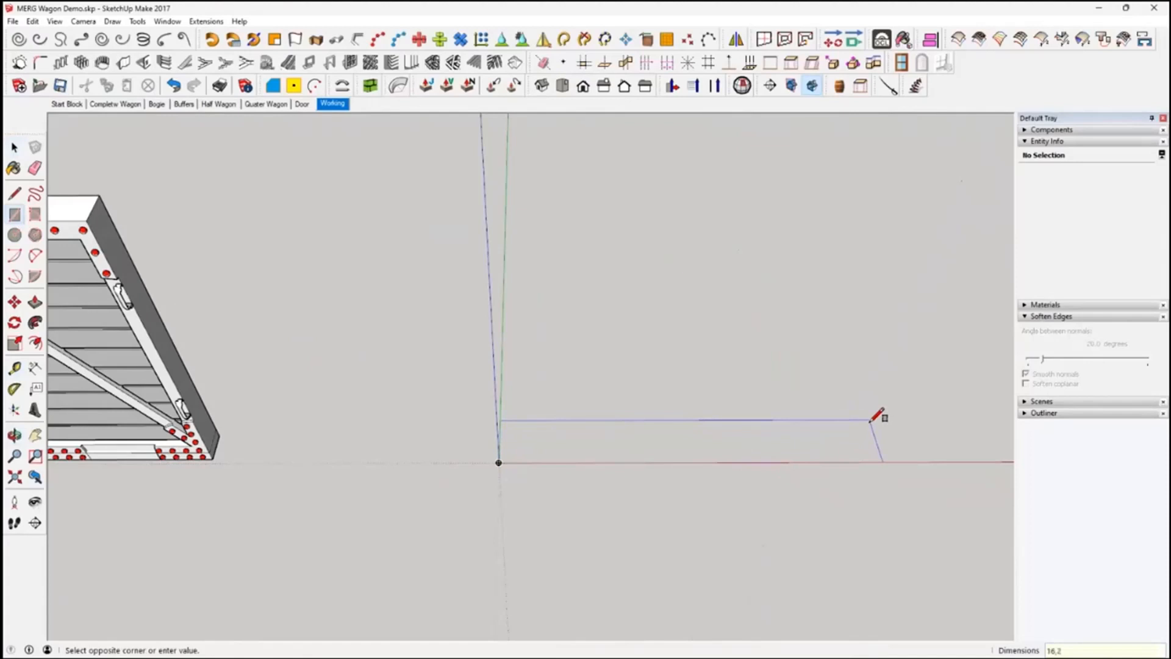
pyautogui.press('Return')
pyautogui.moveTo(427, 463); pyautogui.dragTo(326, 330, button='middle')
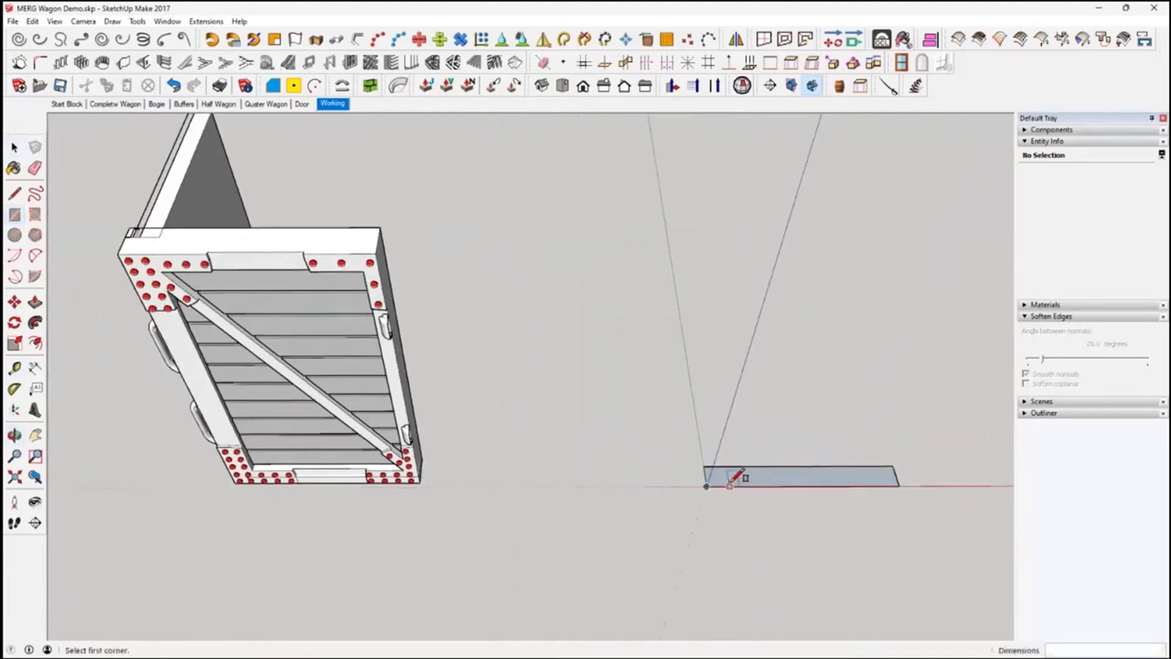
# Reverse the rectangle's face and push/pull it 25 m upward into an upright block
pyautogui.rightClick(754, 479)
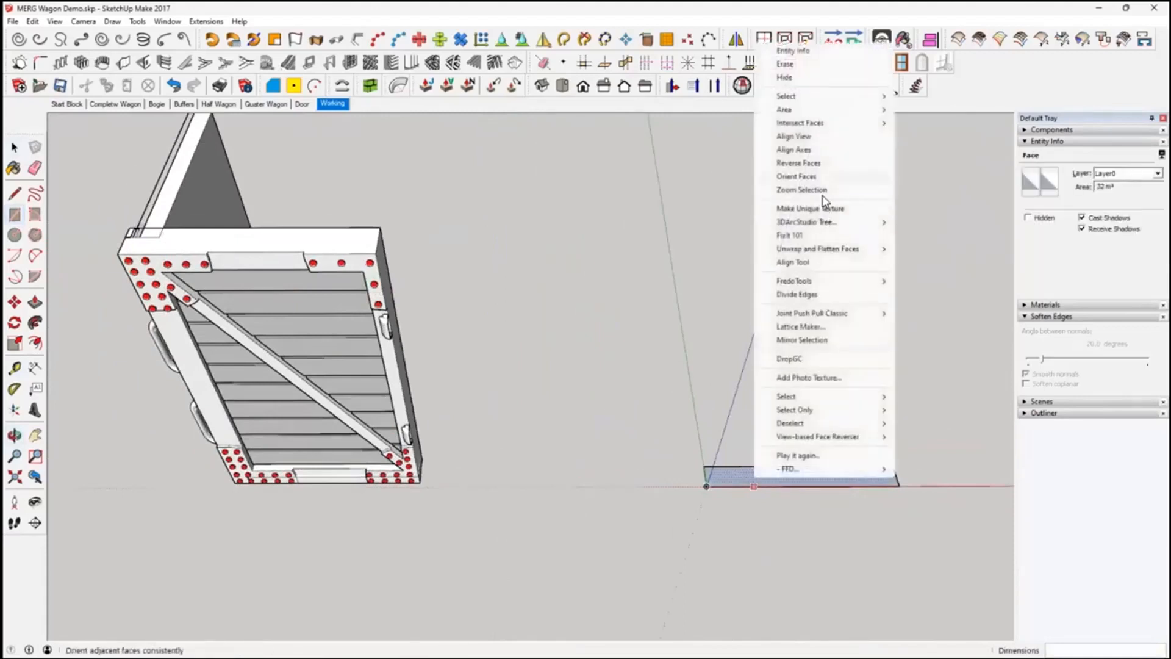
pyautogui.click(820, 169)
pyautogui.moveTo(726, 450); pyautogui.dragTo(732, 418, button='middle')
pyautogui.press('p')
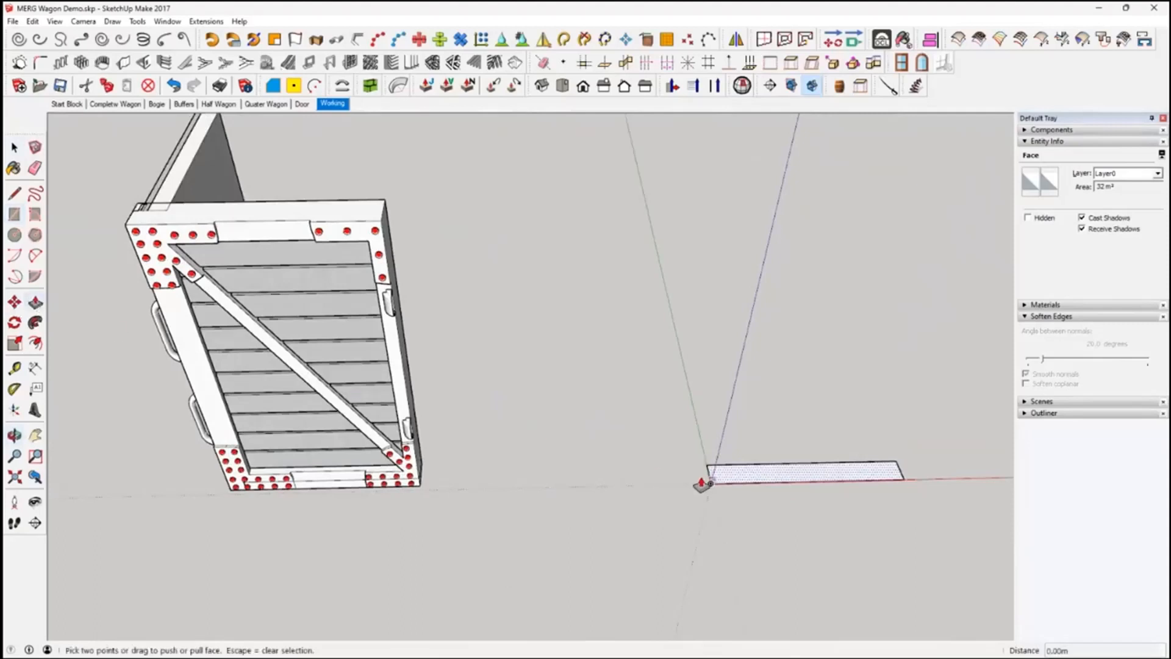
pyautogui.click(738, 480)
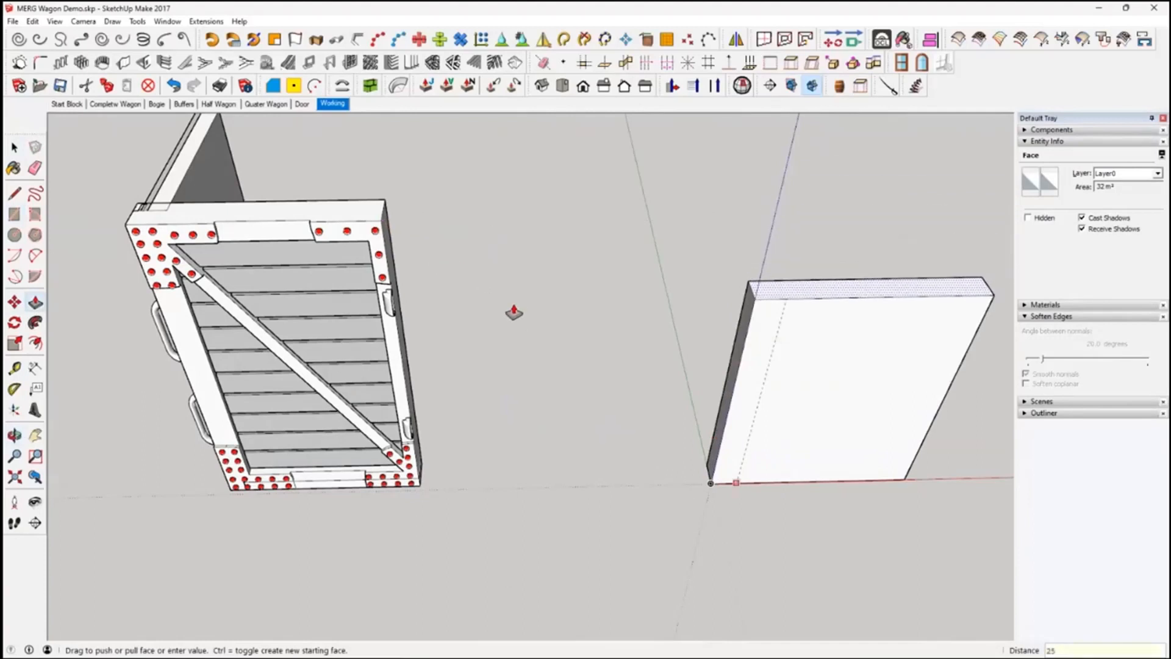
pyautogui.press('Return')
pyautogui.moveTo(514, 312); pyautogui.dragTo(695, 314, button='middle')
pyautogui.moveTo(478, 408); pyautogui.dragTo(510, 395, button='middle')
# Measure the finished panel's left upright and place a vertical guide about 2 m inside the new block's left front edge
pyautogui.click(13, 195)
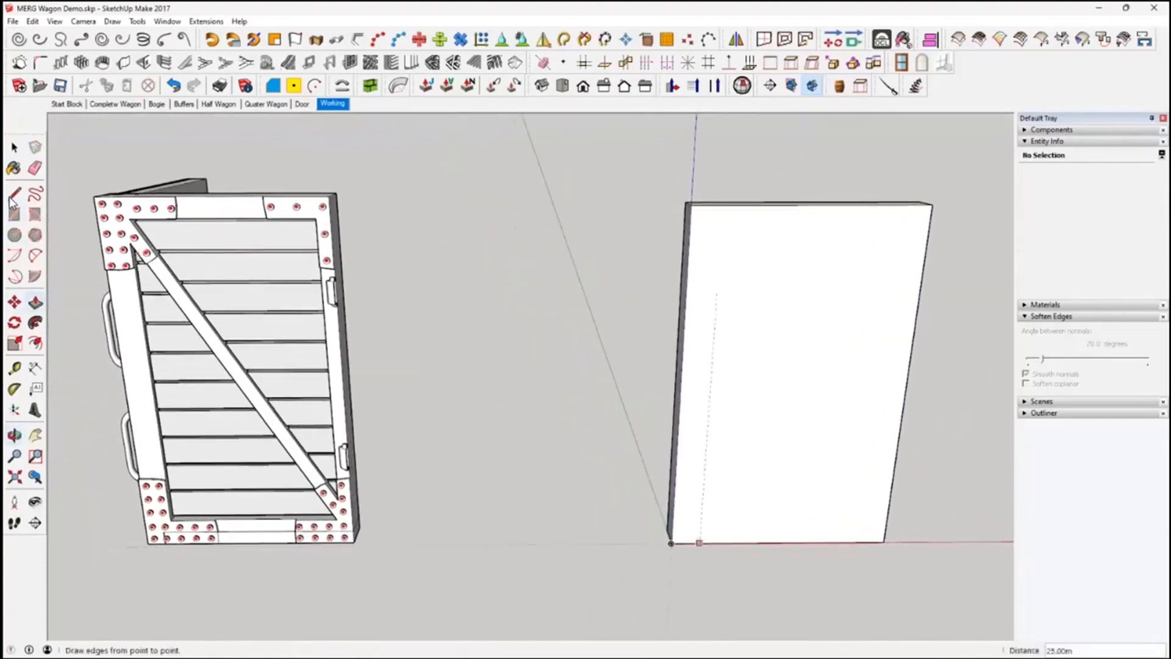
pyautogui.click(15, 368)
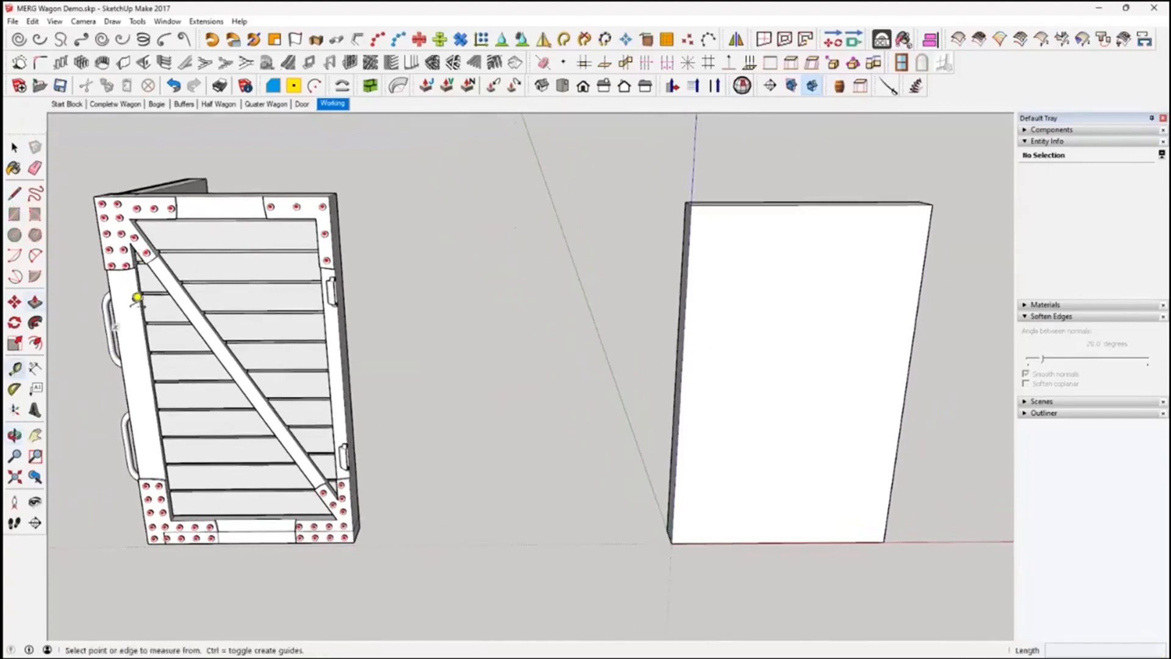
pyautogui.click(114, 318)
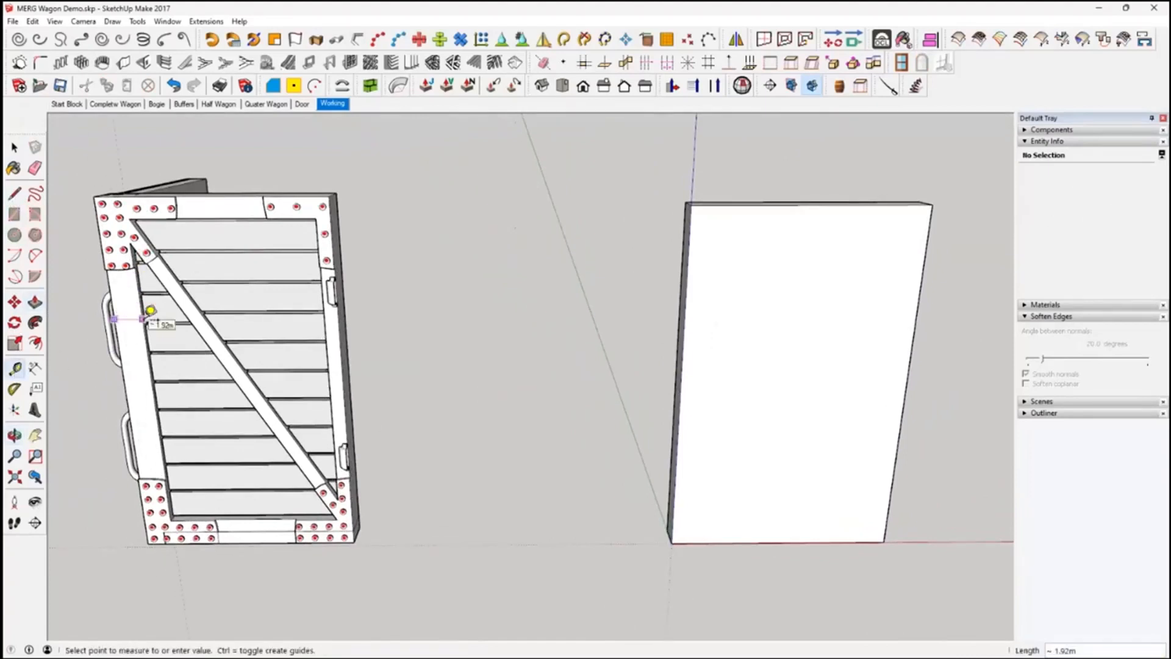
pyautogui.click(150, 311)
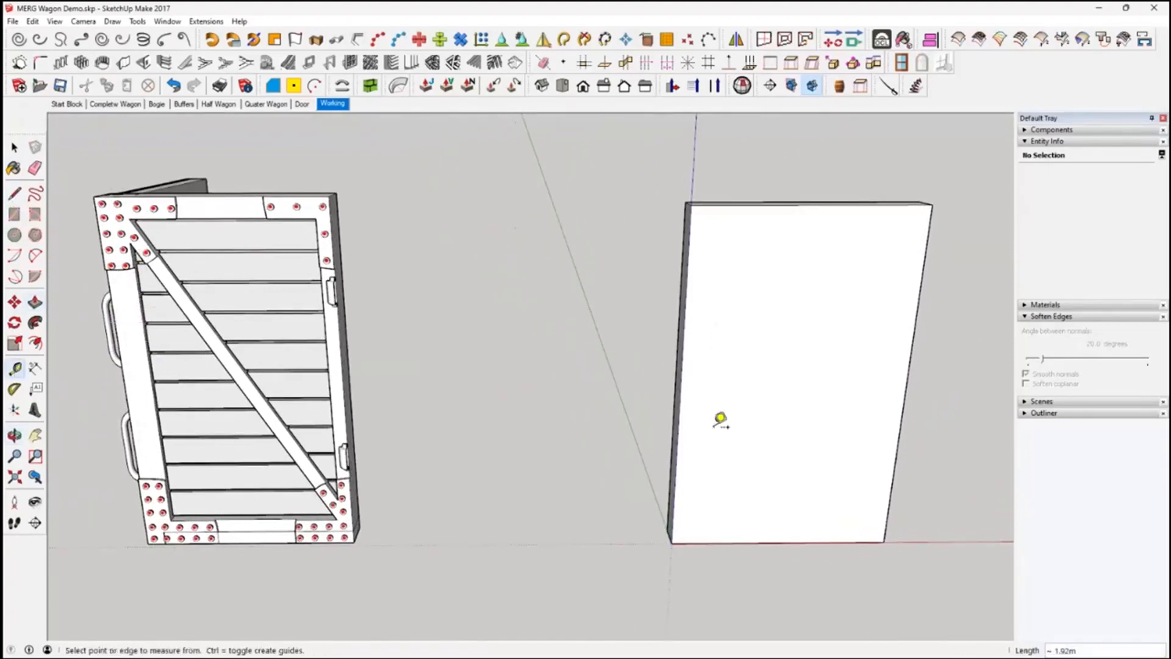
pyautogui.click(684, 326)
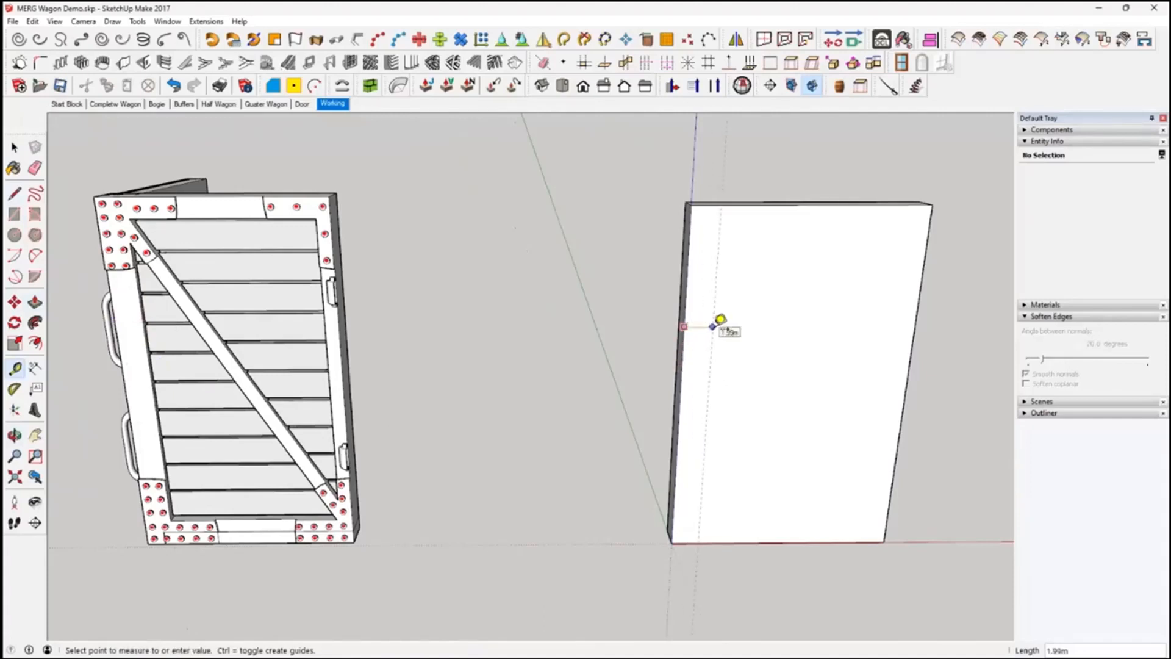
pyautogui.click(712, 327)
# Measure the widths of the finished panel's top rail, bottom rail and right upright
pyautogui.click(210, 194)
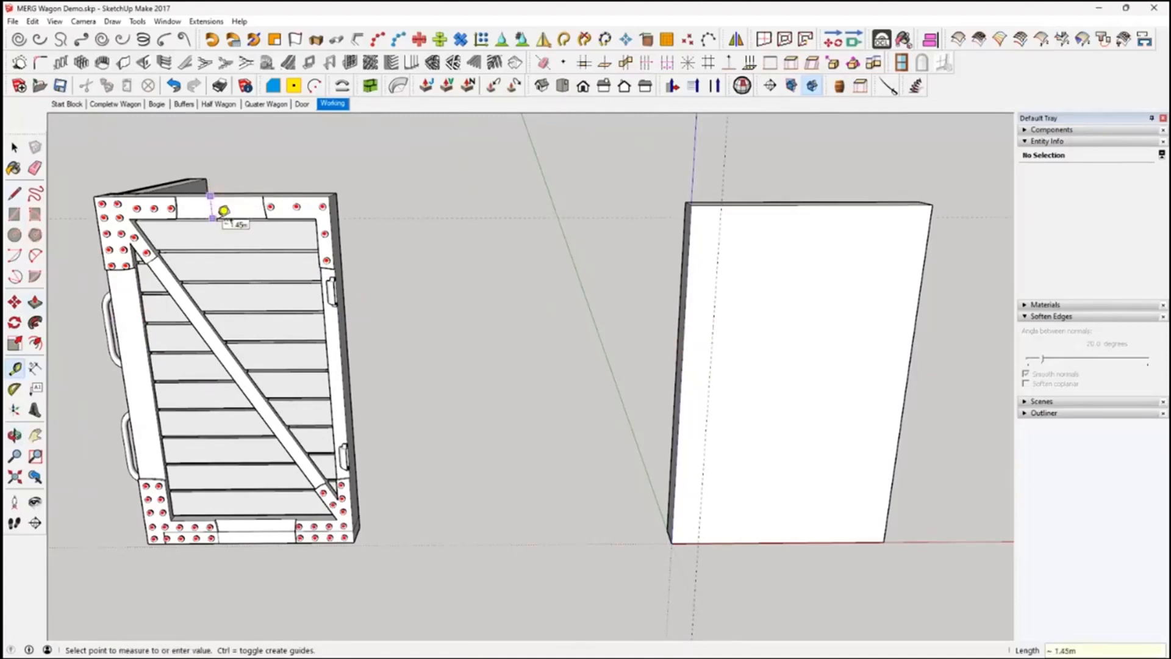
pyautogui.click(223, 211)
pyautogui.click(286, 544)
pyautogui.click(293, 509)
pyautogui.click(347, 382)
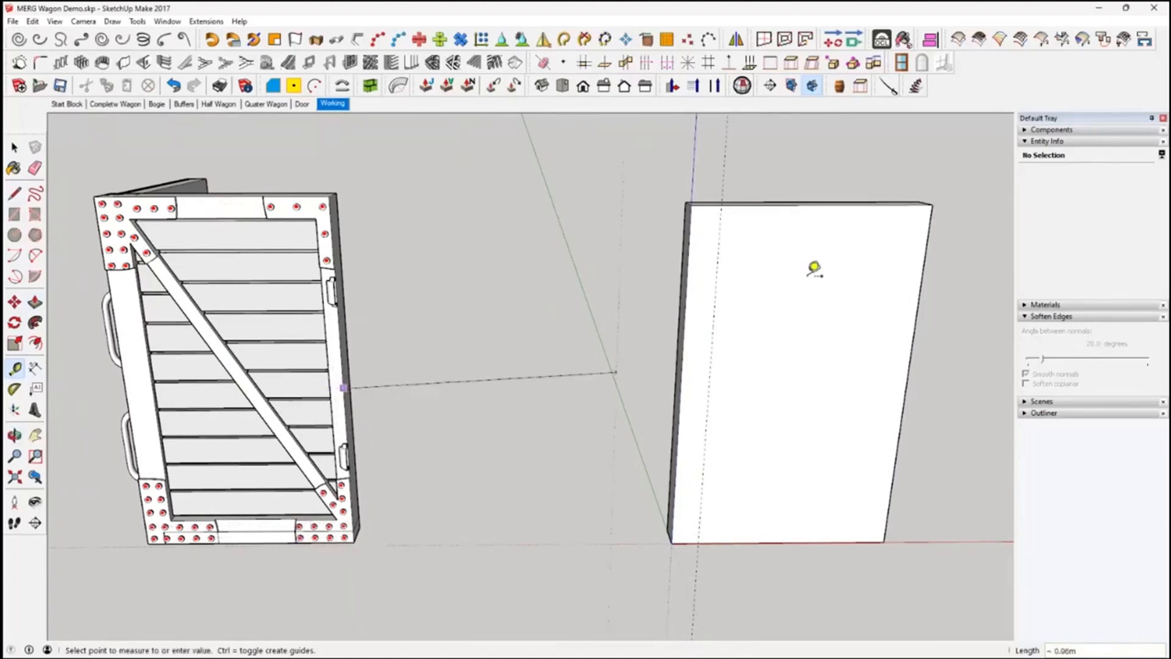
# Place guides on the block's front face just below the top edge, 1.5 m above the bottom edge and just inside the right edge
pyautogui.click(837, 207)
pyautogui.click(813, 205)
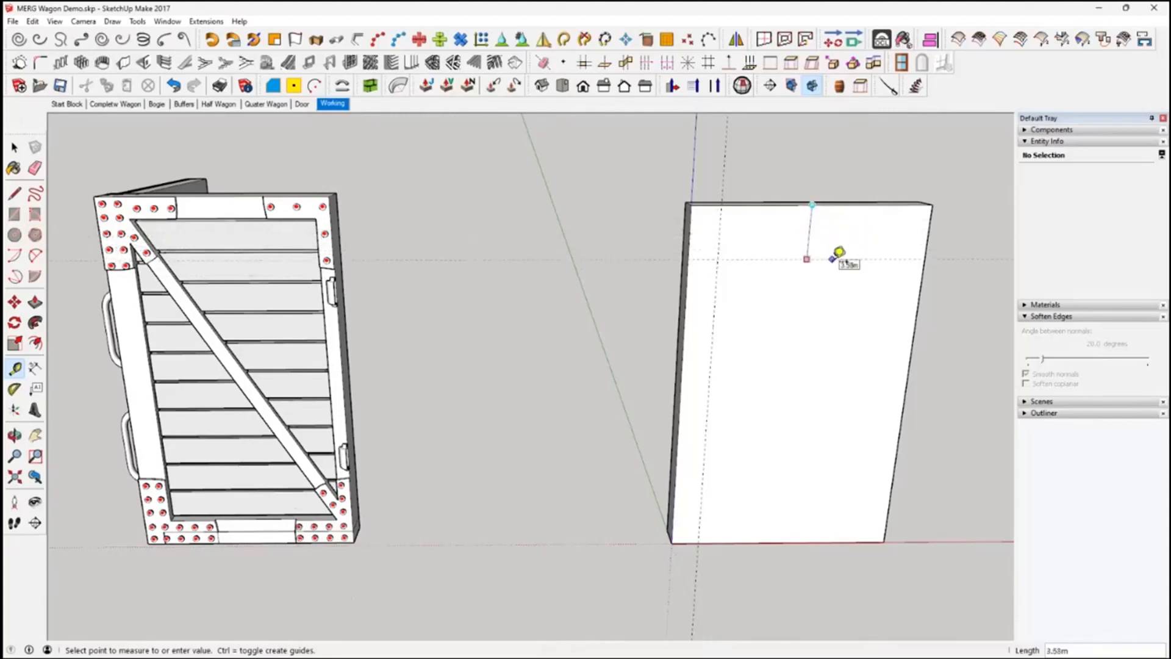
pyautogui.press('Return')
pyautogui.click(734, 542)
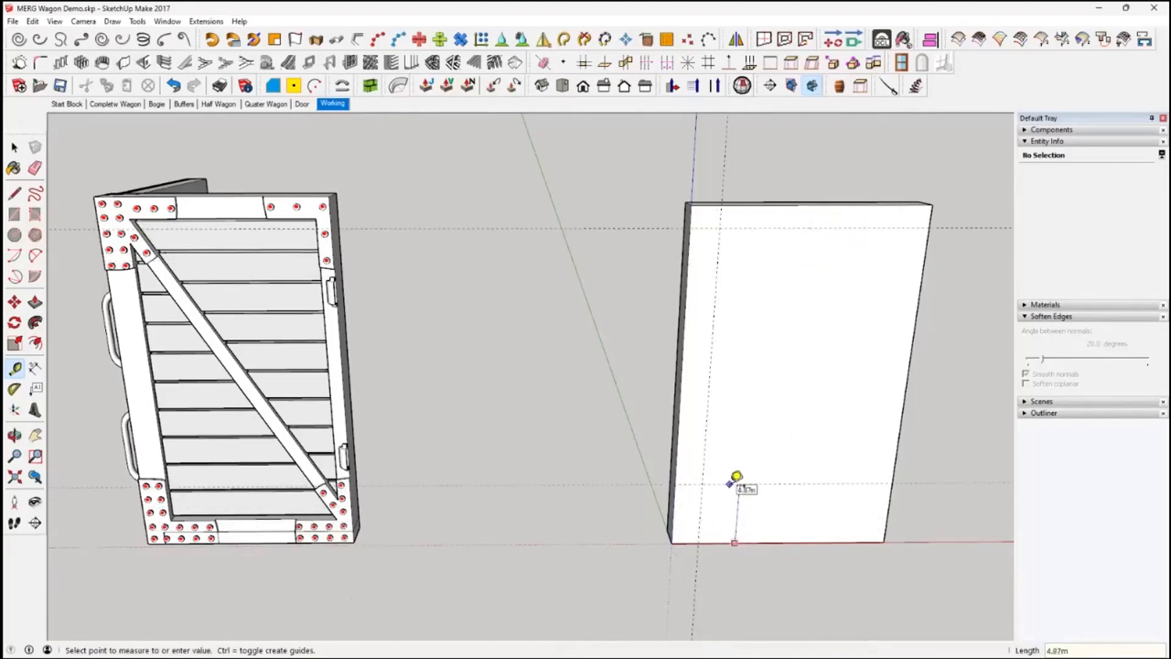
pyautogui.press('Return')
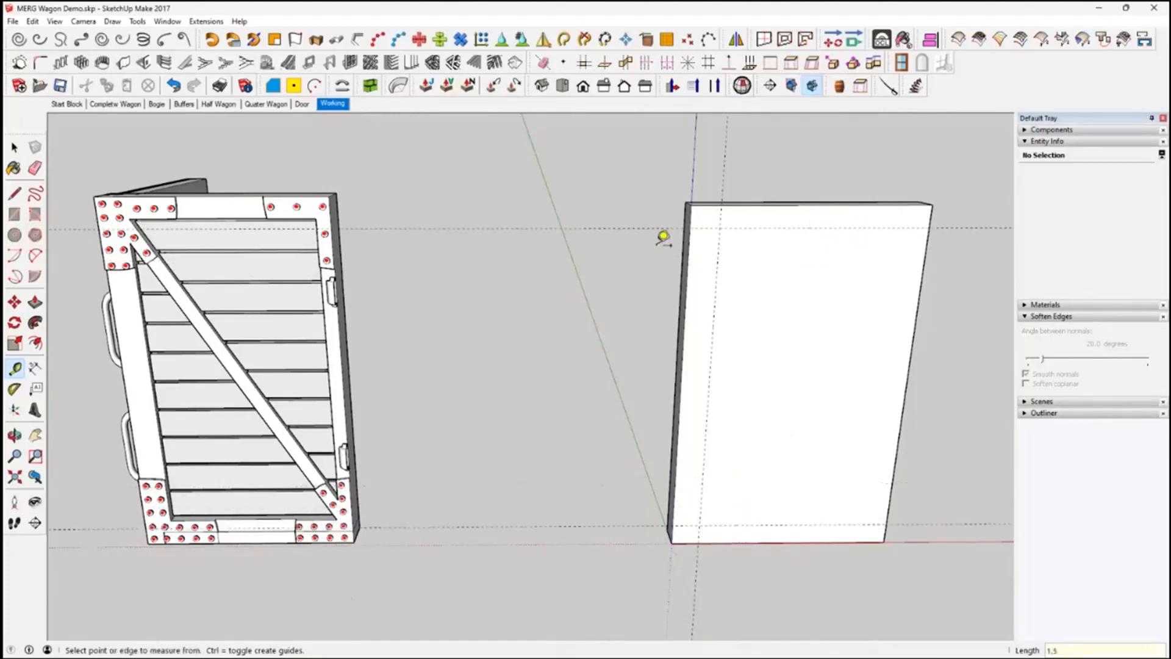
pyautogui.click(913, 338)
pyautogui.moveTo(842, 392); pyautogui.dragTo(811, 327, button='middle')
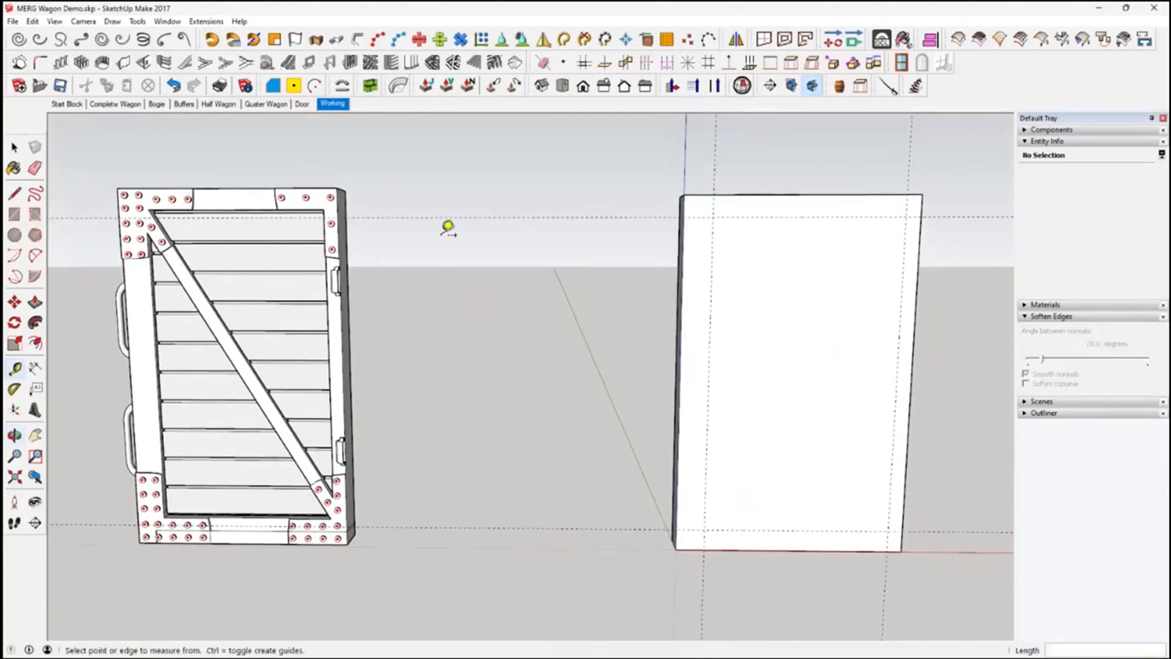
pyautogui.moveTo(452, 373); pyautogui.dragTo(460, 377, button='middle')
# Draw a rectangle on the block's front face between the opposite intersections of the four guides
pyautogui.click(14, 215)
pyautogui.click(716, 219)
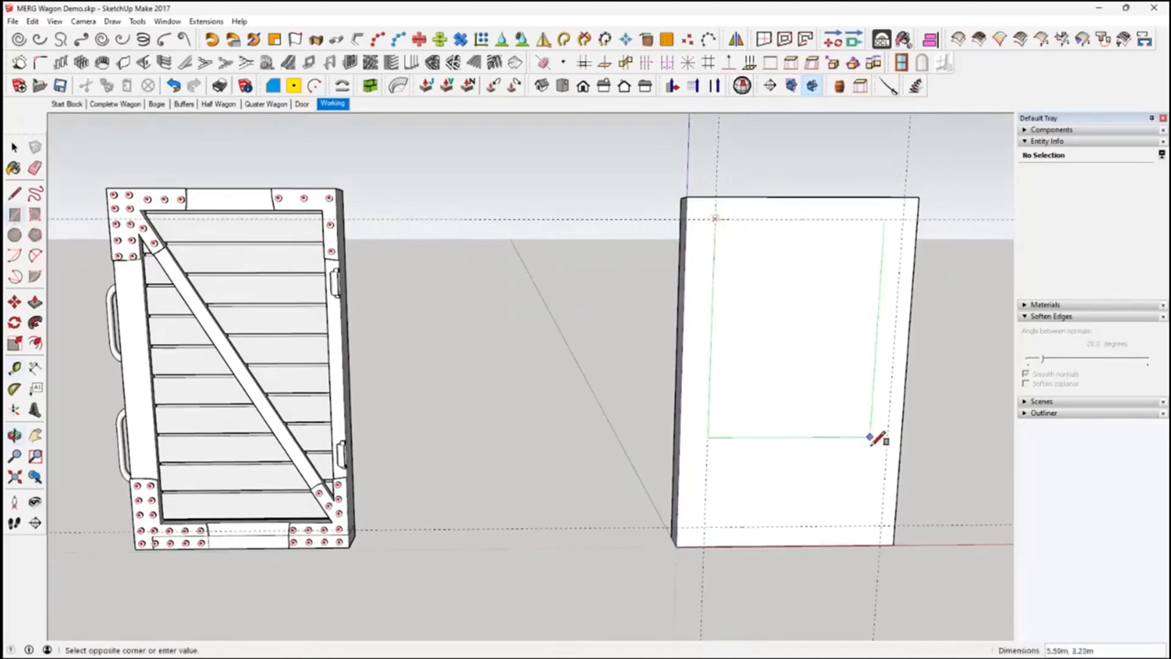
pyautogui.click(885, 522)
pyautogui.moveTo(610, 448); pyautogui.dragTo(721, 501, button='middle')
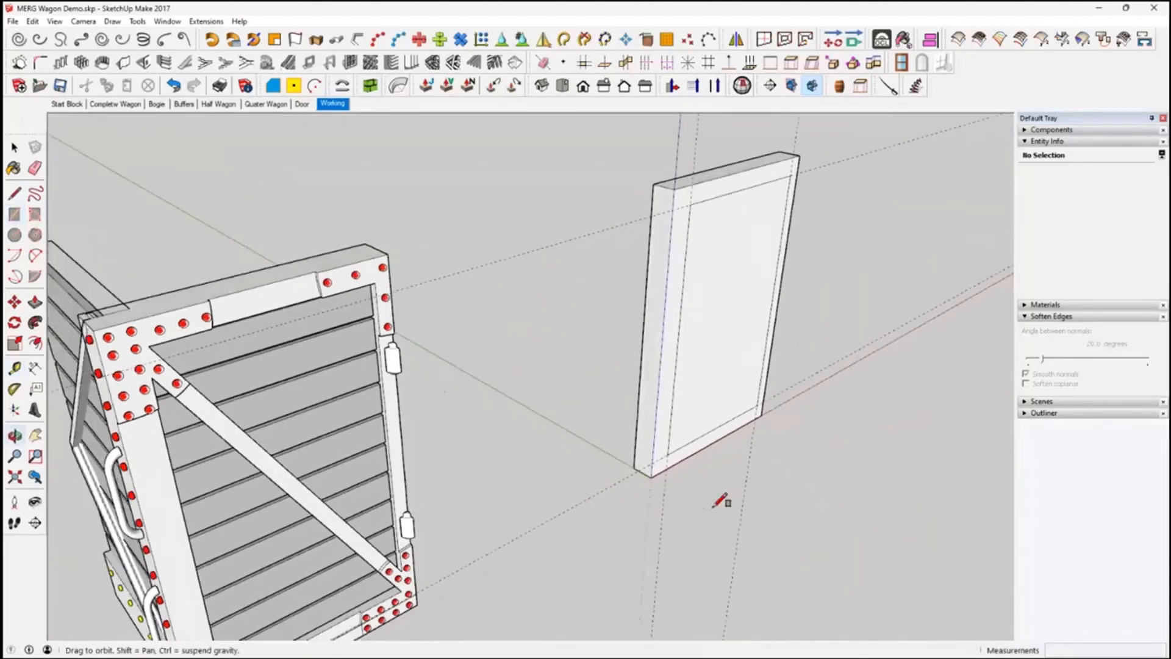
pyautogui.moveTo(758, 274); pyautogui.dragTo(596, 248, button='middle')
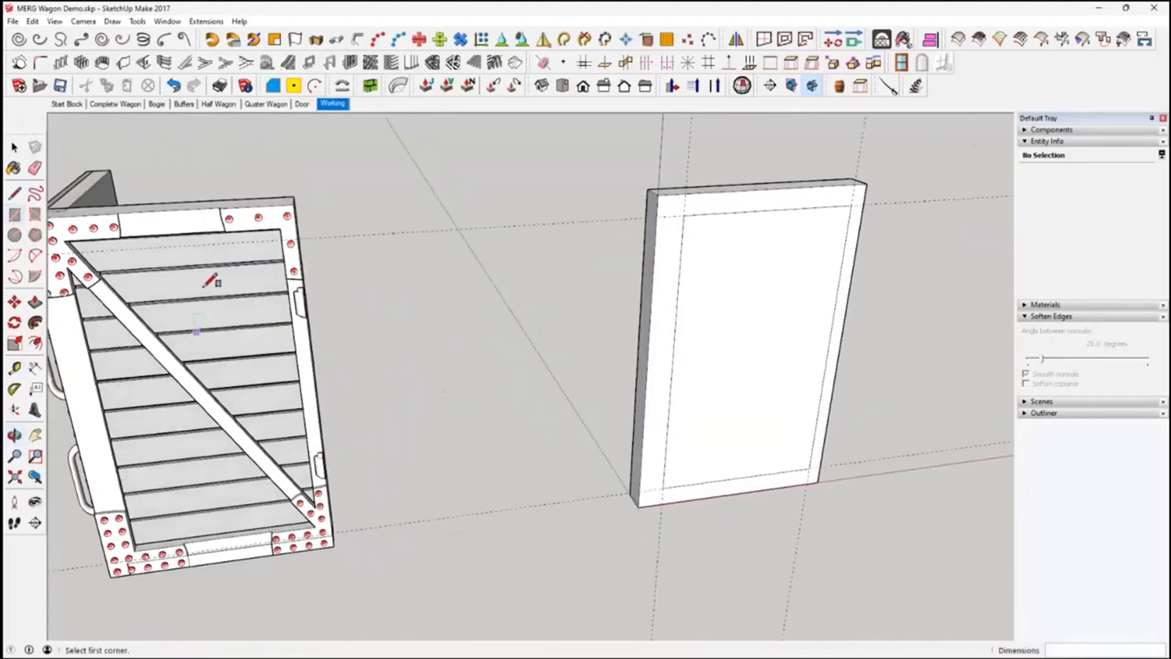
# Select the inner rectangle's face and push it 0.8 m into the block to leave a raised frame
pyautogui.press('space')
pyautogui.scroll(2, 671, 302)
pyautogui.moveTo(724, 305)
pyautogui.mouseDown(button='middle')
pyautogui.moveTo(719, 327)
pyautogui.moveTo(740, 324)
pyautogui.moveTo(734, 309)
pyautogui.mouseUp(button='middle')
pyautogui.click(739, 328)
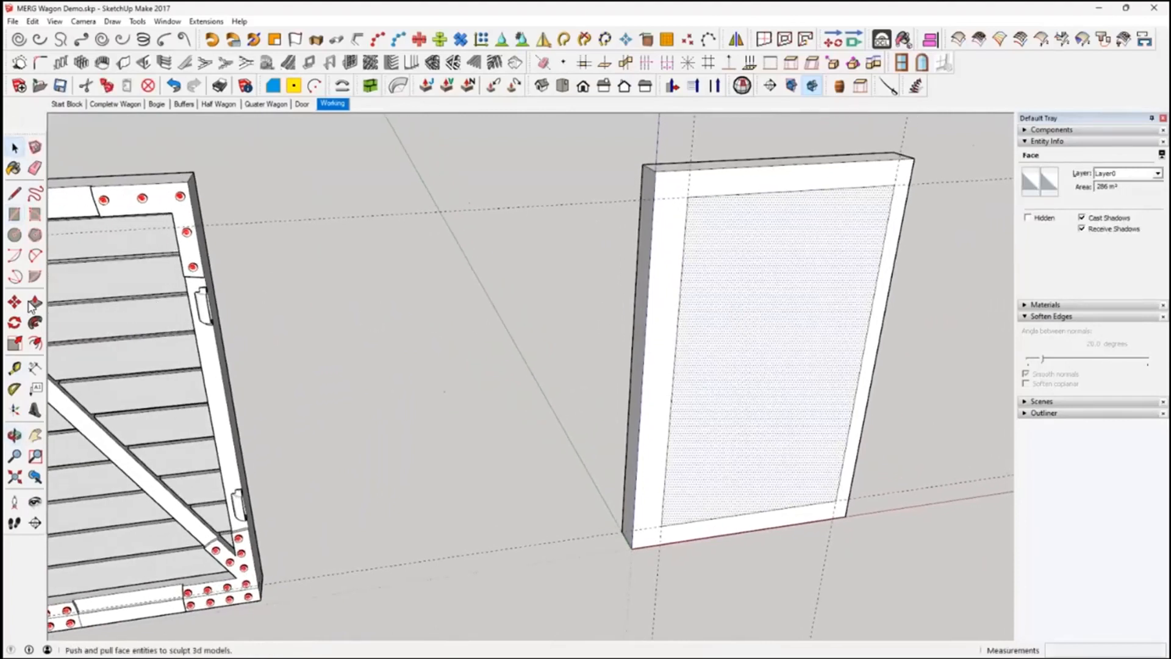
pyautogui.moveTo(394, 387)
pyautogui.mouseDown(button='middle')
pyautogui.moveTo(400, 397)
pyautogui.moveTo(372, 392)
pyautogui.mouseUp(button='middle')
pyautogui.scroll(-2, 695, 419)
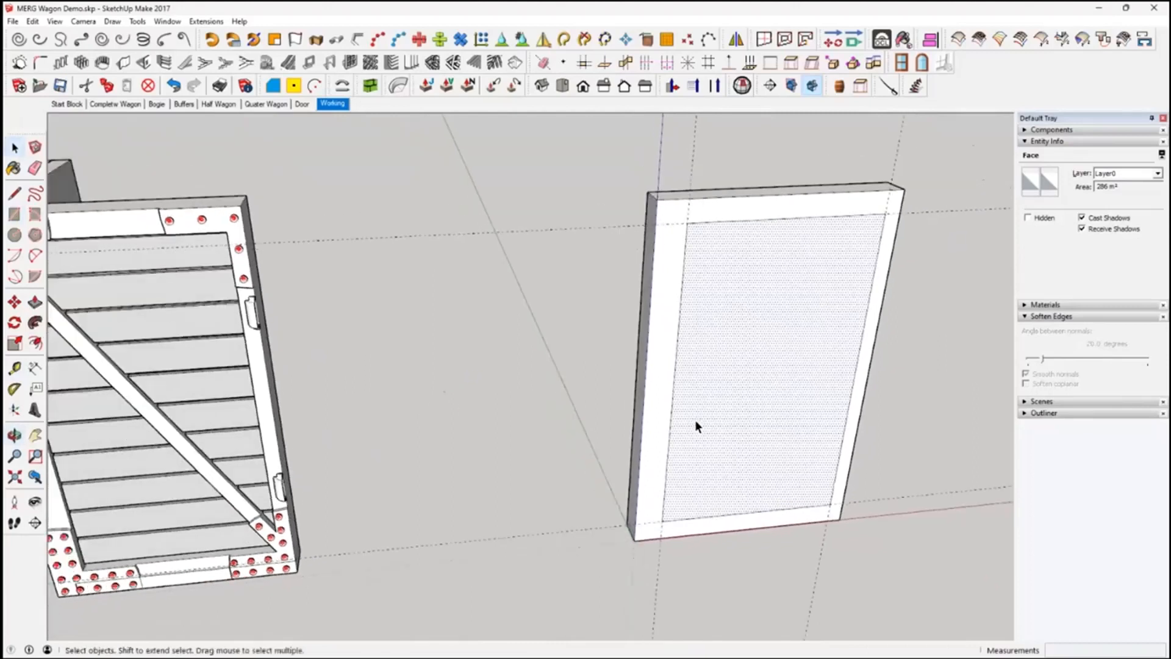
pyautogui.scroll(1, 691, 400)
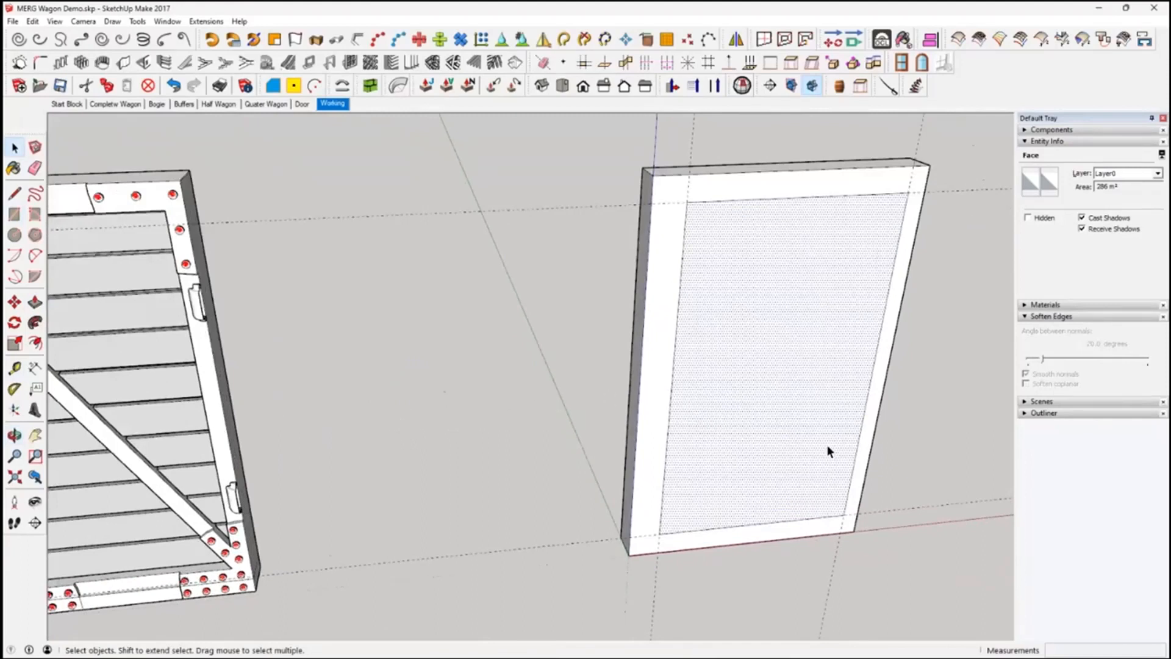
pyautogui.moveTo(770, 420); pyautogui.dragTo(754, 430, button='middle')
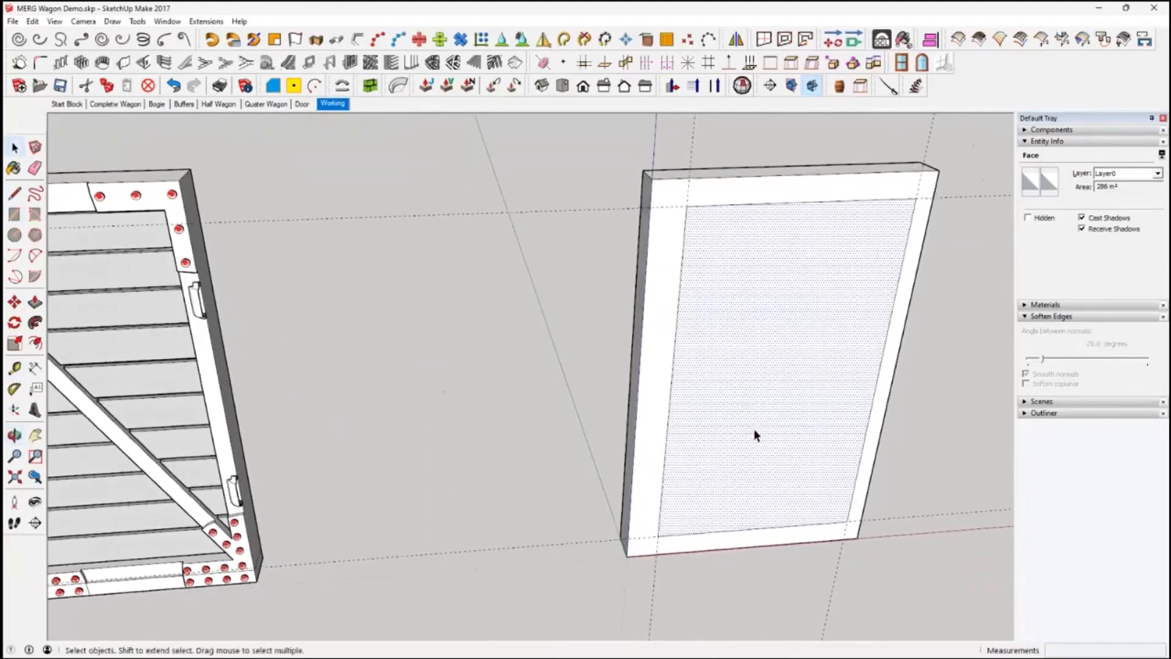
pyautogui.click(34, 303)
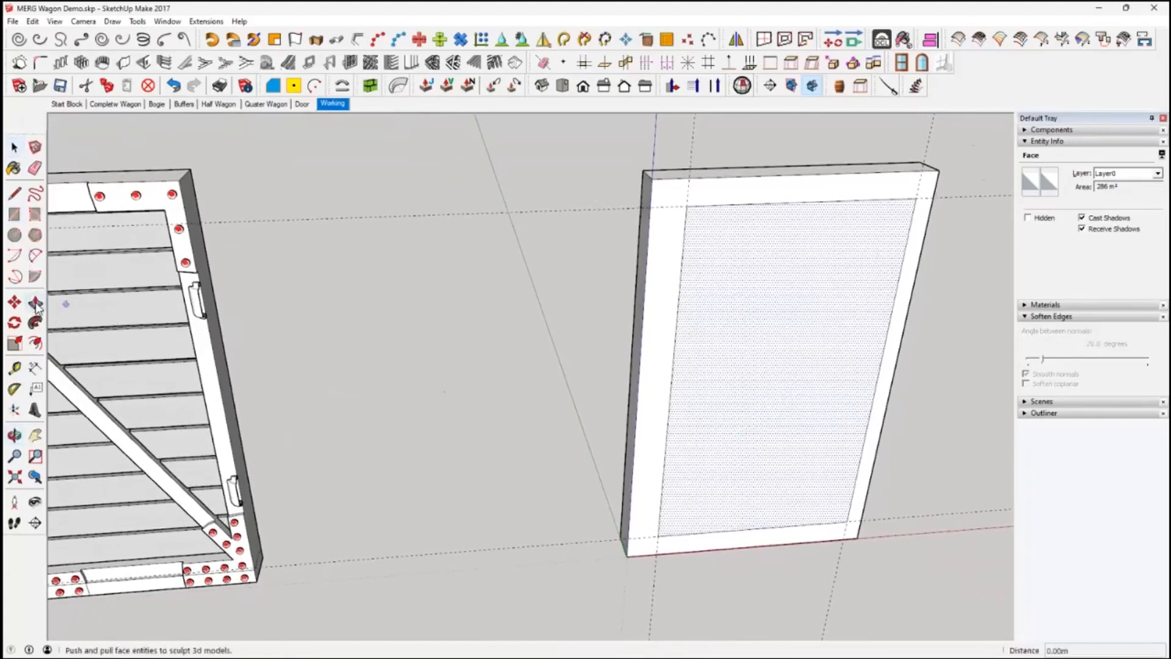
pyautogui.click(700, 342)
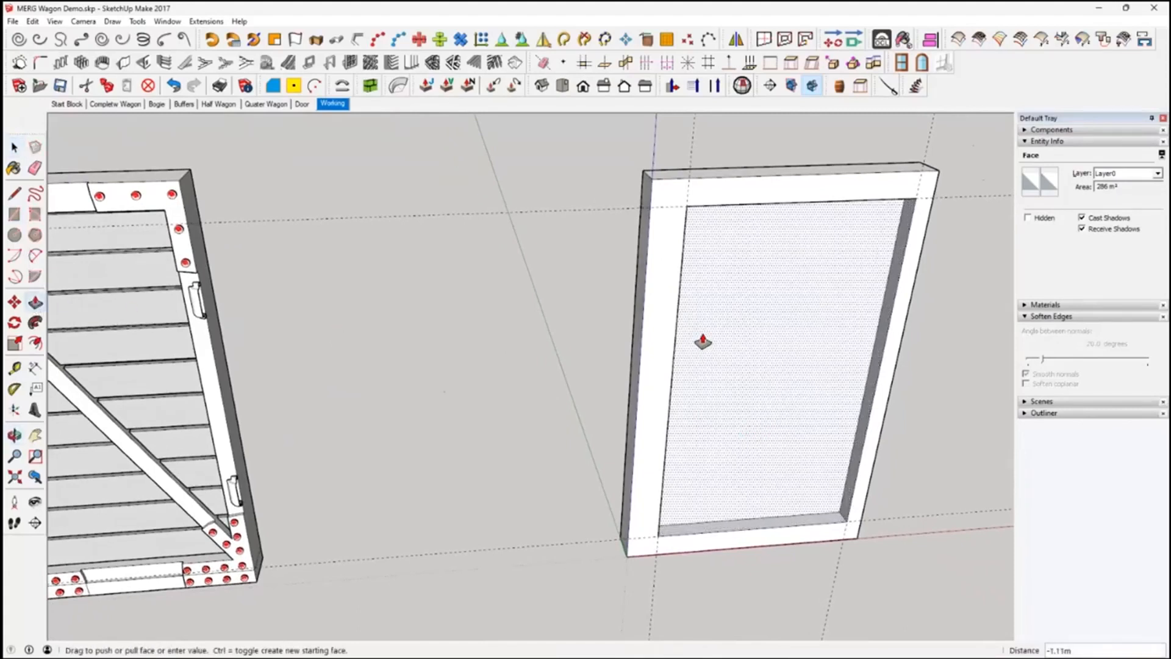
pyautogui.press('Return')
pyautogui.moveTo(826, 520); pyautogui.dragTo(857, 392, button='middle')
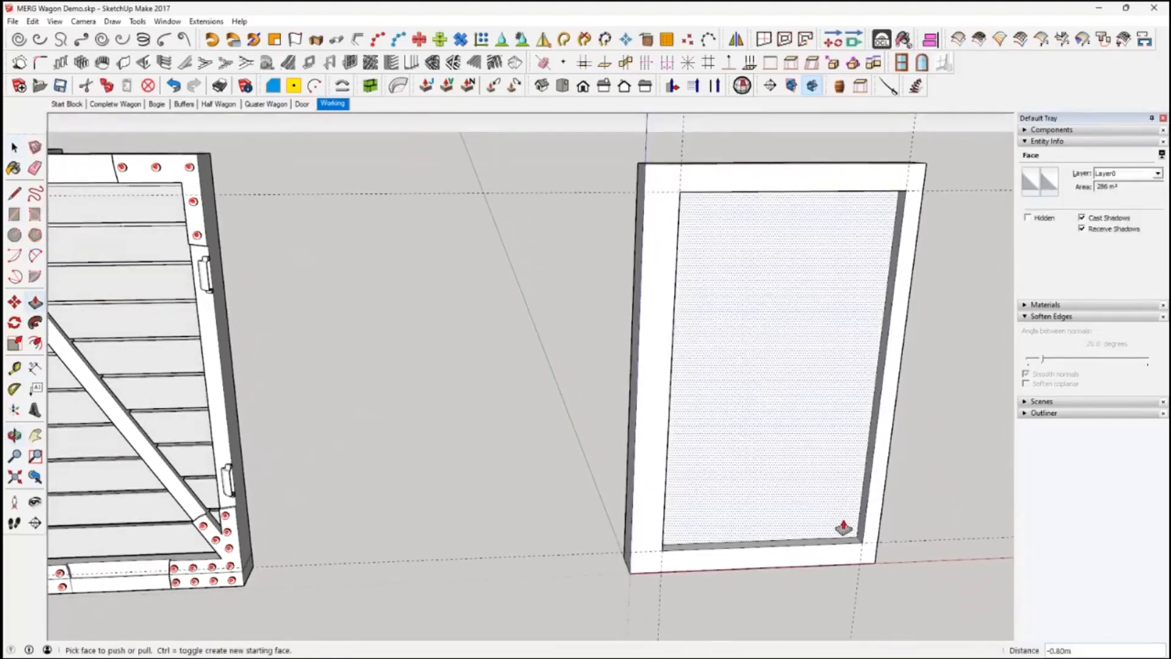
# Copy the recessed inner face along the red axis to the empty space beside the frame
pyautogui.press('space')
pyautogui.moveTo(707, 383); pyautogui.dragTo(705, 330, button='middle')
pyautogui.scroll(-3, 697, 384)
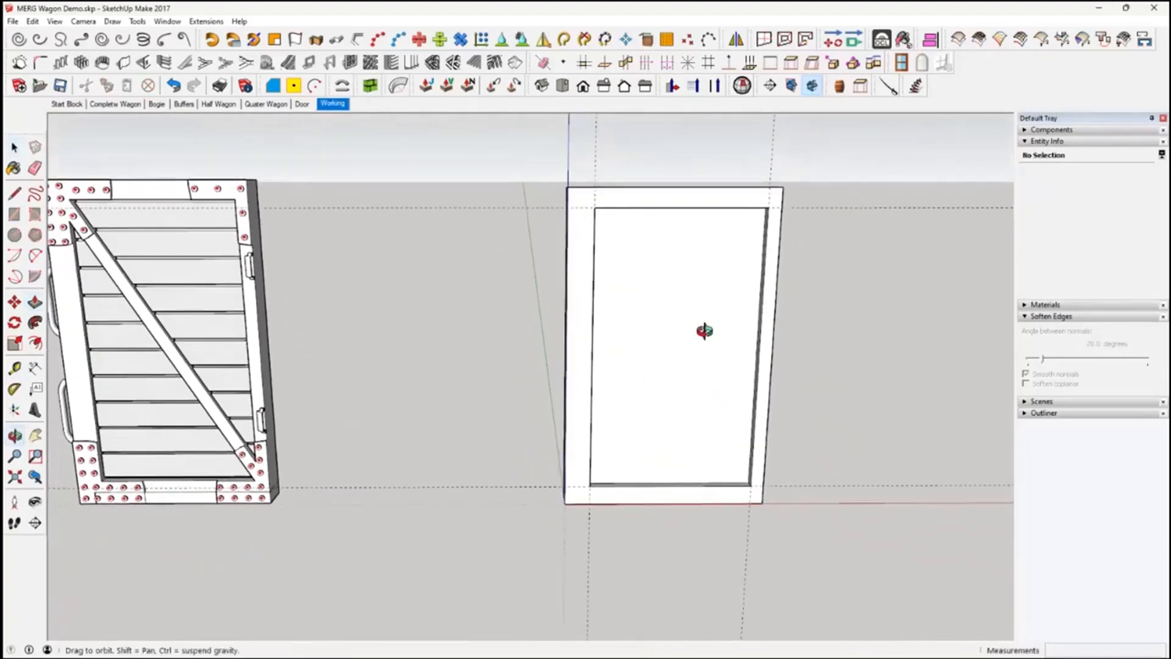
pyautogui.click(686, 360)
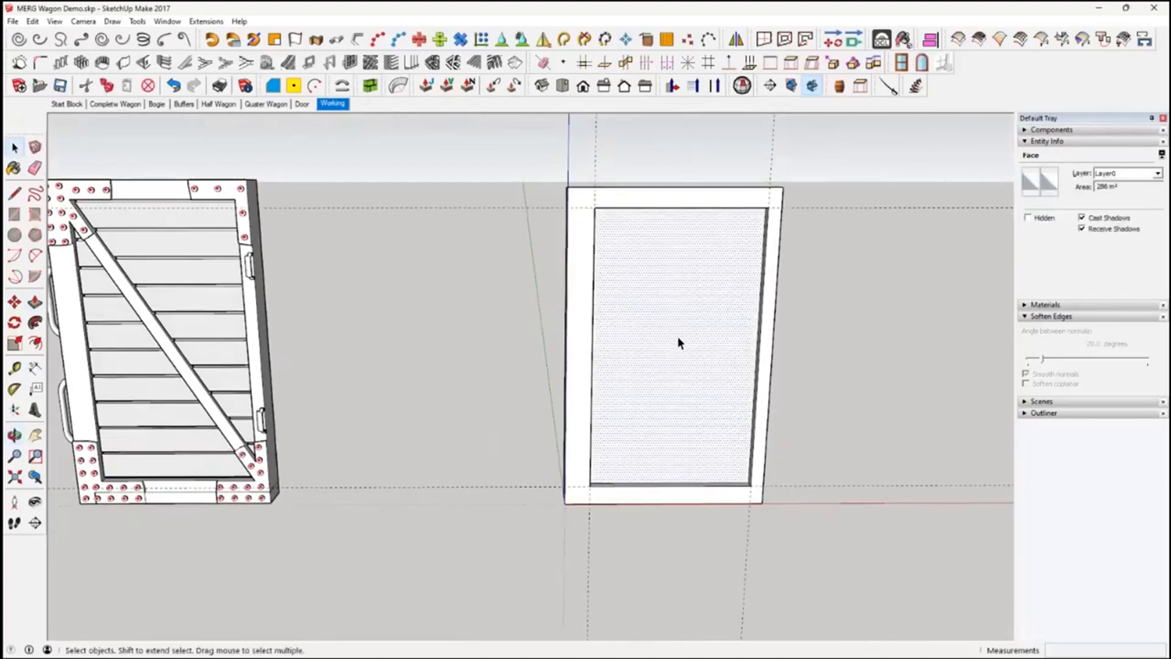
pyautogui.press('m')
pyautogui.press('ctrl')
pyautogui.click(627, 387)
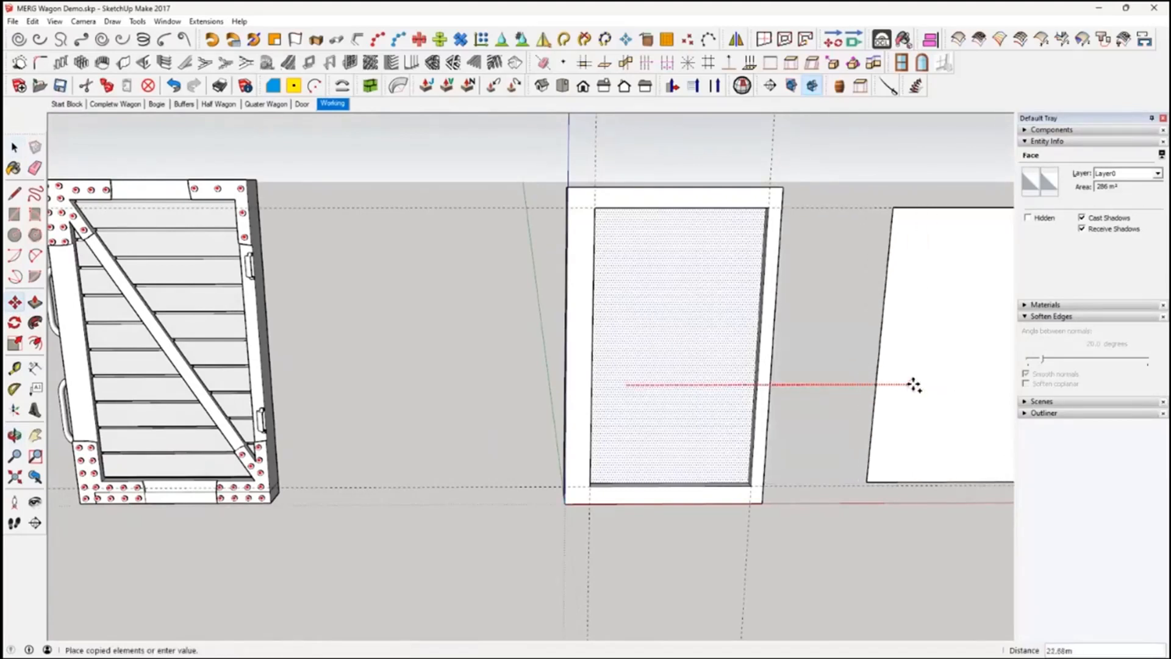
pyautogui.keyDown('shift'); pyautogui.moveTo(912, 381); pyautogui.dragTo(547, 384, button='middle'); pyautogui.keyUp('shift')
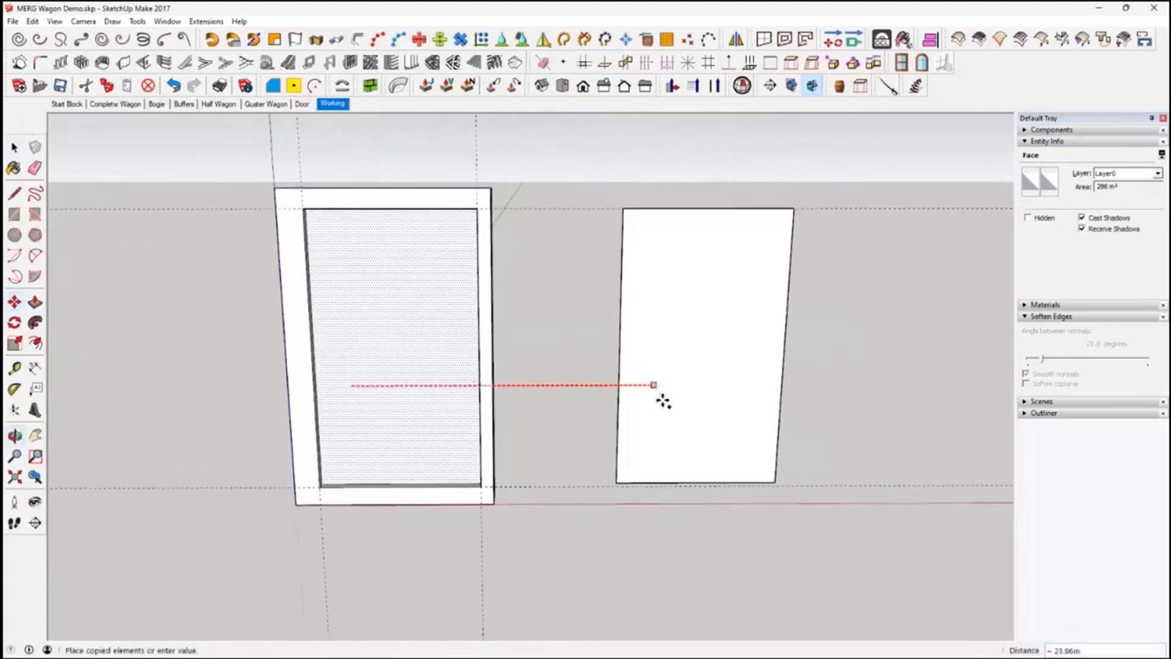
pyautogui.click(814, 409)
# Select the entire recessed frame block and make it a group
pyautogui.moveTo(139, 187); pyautogui.dragTo(417, 378, button='middle')
pyautogui.press('space')
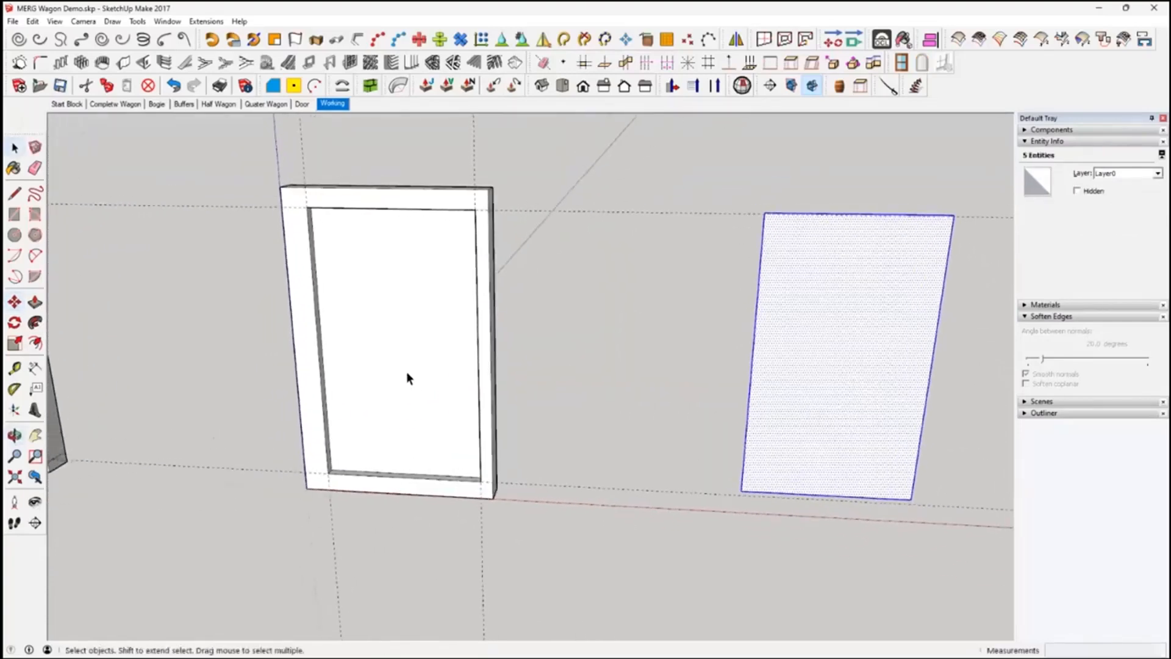
pyautogui.tripleClick(408, 374)
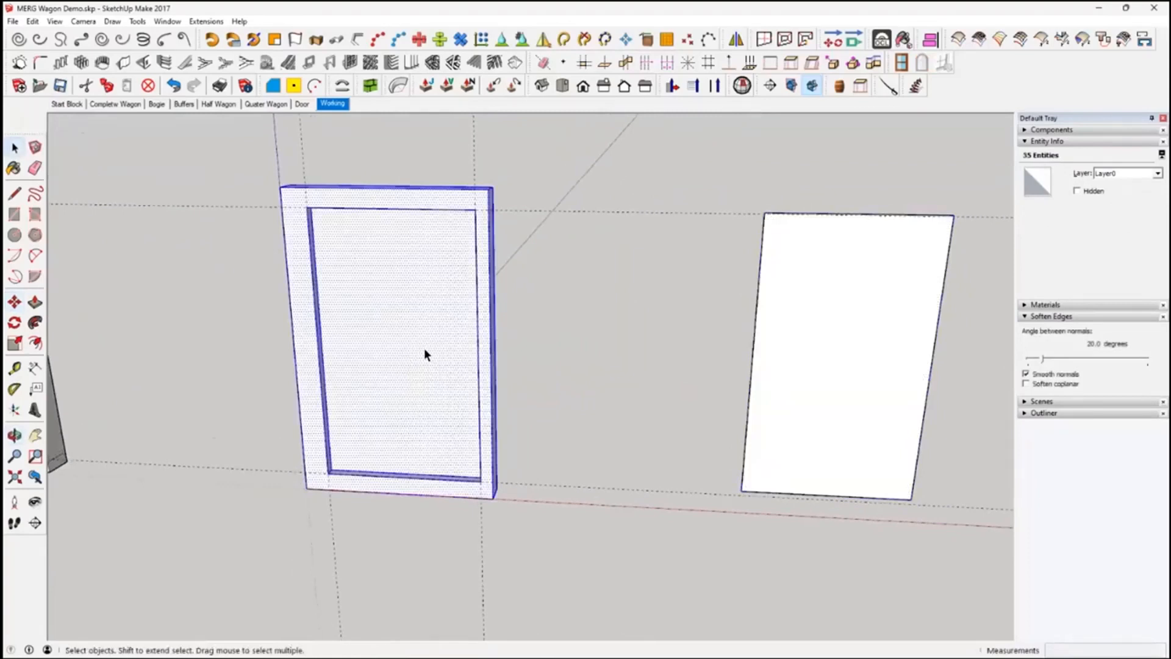
pyautogui.rightClick(425, 349)
pyautogui.click(478, 330)
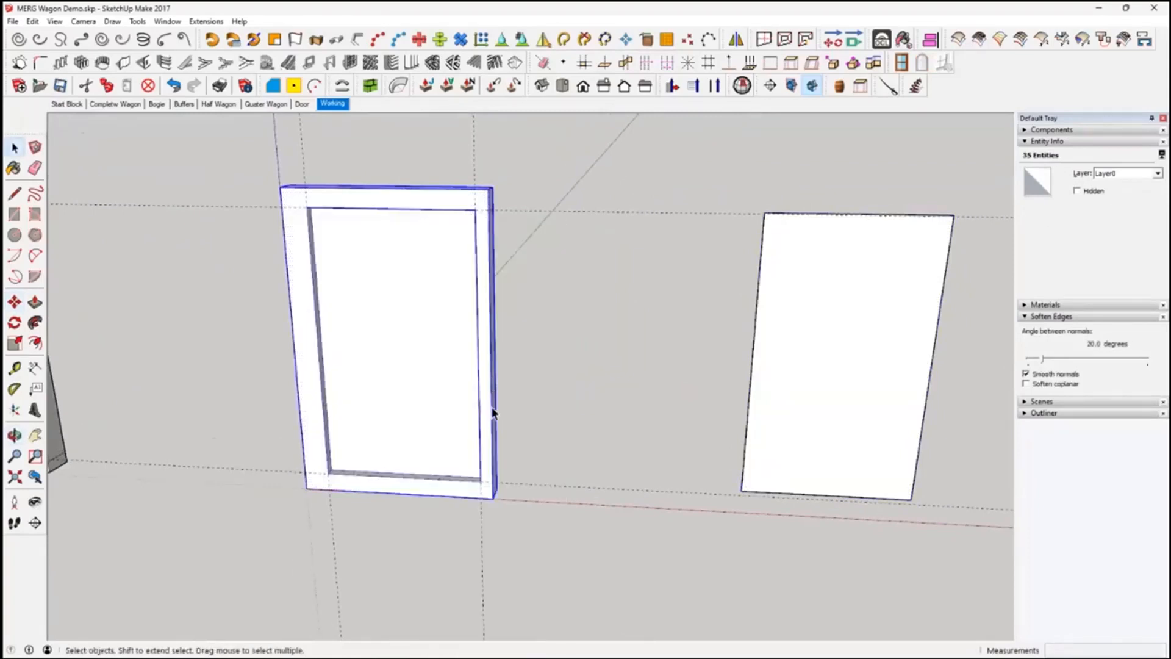
pyautogui.click(515, 427)
# Compare the new frame's recess and inner corners with the diagonal brace layout on the finished panel
pyautogui.keyDown('shift'); pyautogui.moveTo(516, 434); pyautogui.dragTo(711, 413, button='middle'); pyautogui.keyUp('shift')
pyautogui.keyDown('shift'); pyautogui.moveTo(309, 410); pyautogui.dragTo(413, 418, button='middle'); pyautogui.keyUp('shift')
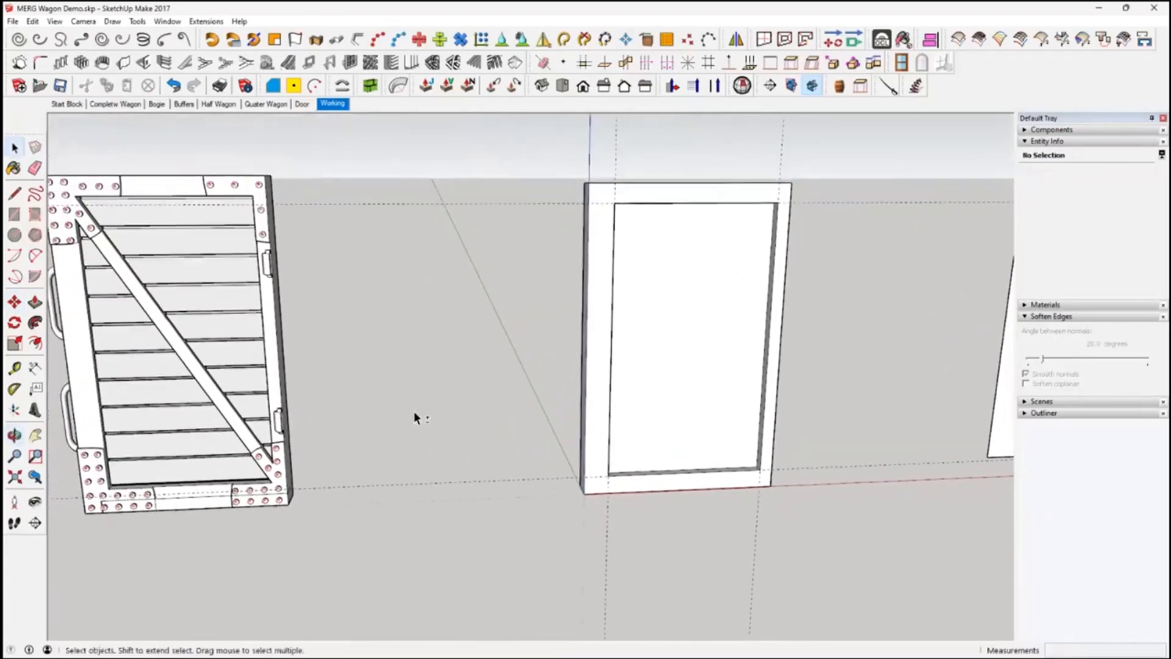
pyautogui.moveTo(112, 366); pyautogui.dragTo(143, 339, button='middle')
pyautogui.scroll(1, 519, 330)
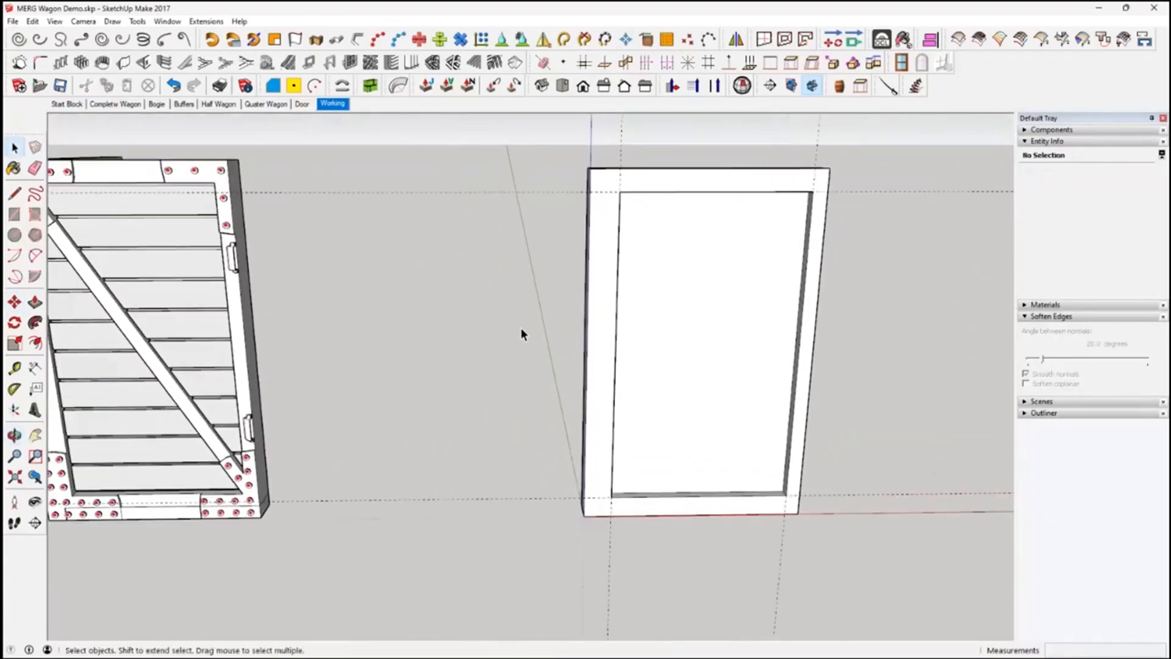
pyautogui.moveTo(710, 359); pyautogui.dragTo(558, 310, button='middle')
pyautogui.scroll(1, 513, 247)
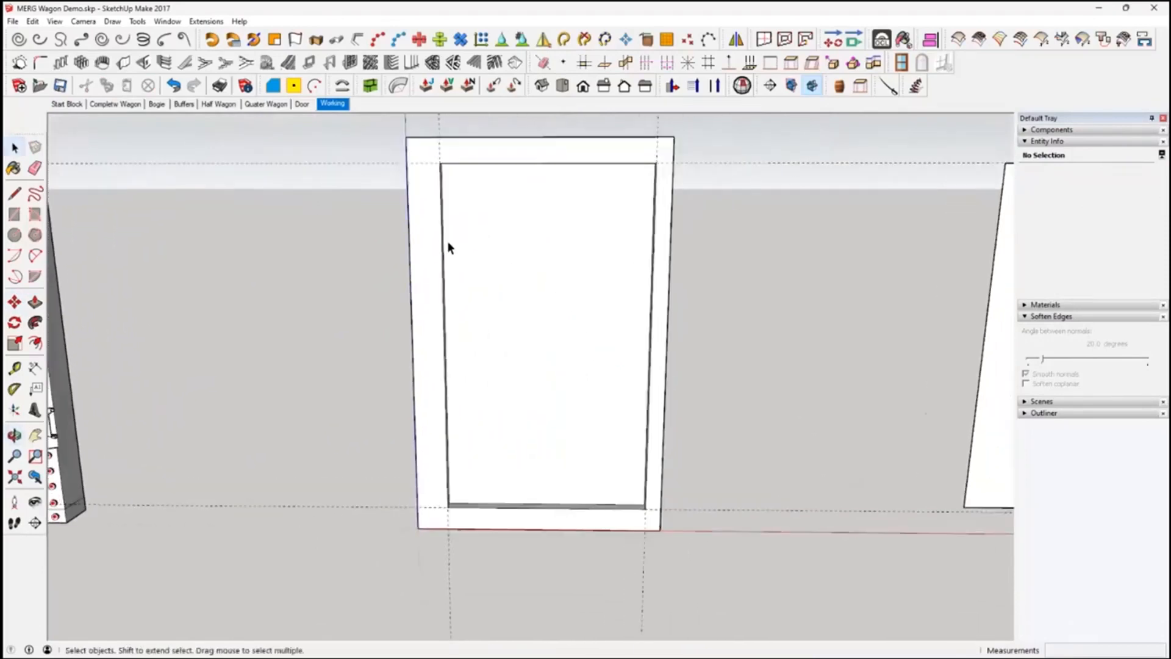
pyautogui.scroll(-3, 395, 300)
pyautogui.moveTo(395, 301); pyautogui.dragTo(302, 226, button='middle')
pyautogui.keyDown('shift'); pyautogui.moveTo(386, 399); pyautogui.dragTo(264, 475, button='middle'); pyautogui.keyUp('shift')
pyautogui.scroll(4, 489, 306)
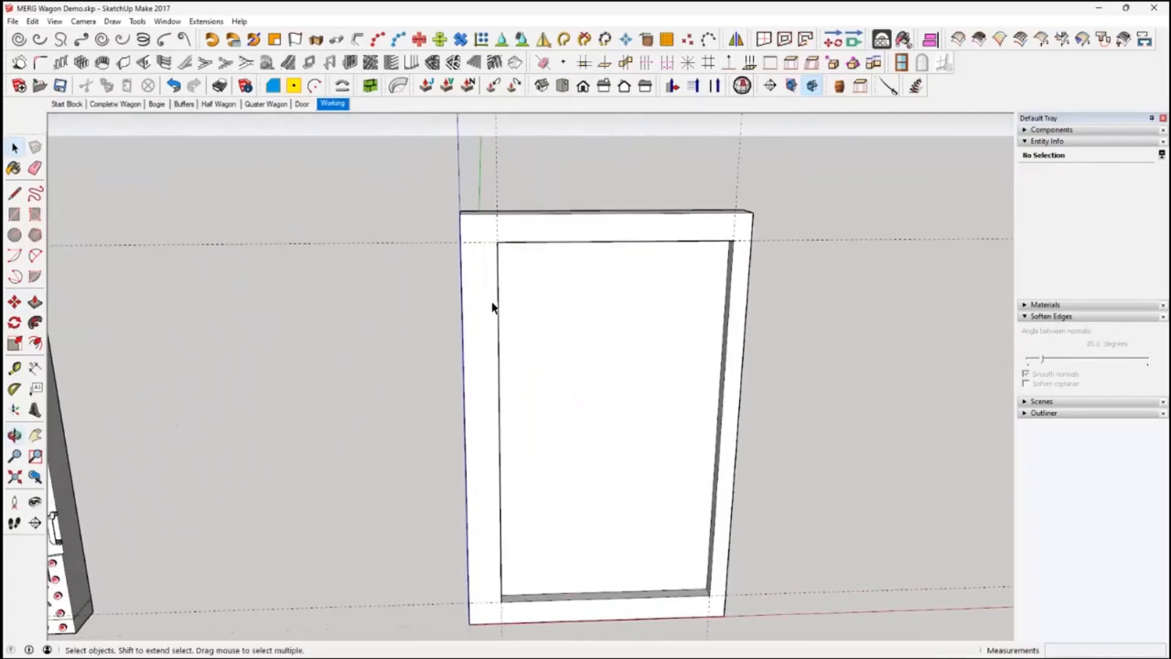
pyautogui.scroll(1, 492, 305)
pyautogui.moveTo(496, 295); pyautogui.dragTo(425, 226, button='middle')
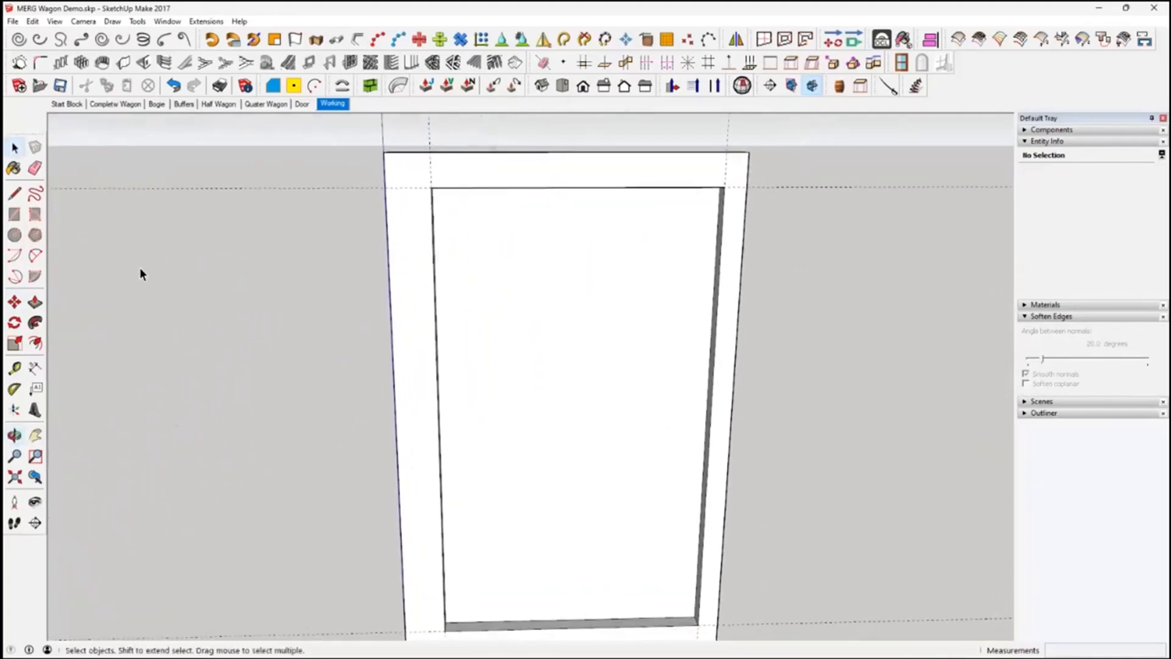
# Measure the width of the diagonal brace on the finished reference panel
pyautogui.click(15, 368)
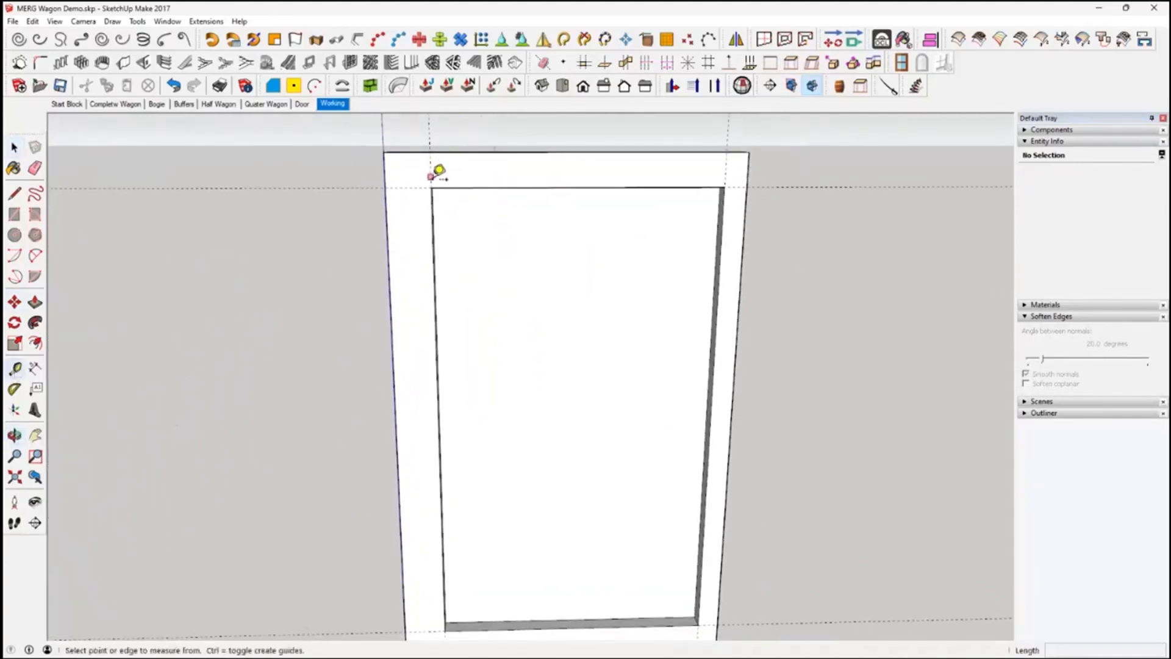
pyautogui.keyDown('shift'); pyautogui.moveTo(305, 304); pyautogui.dragTo(727, 238, button='middle'); pyautogui.keyUp('shift')
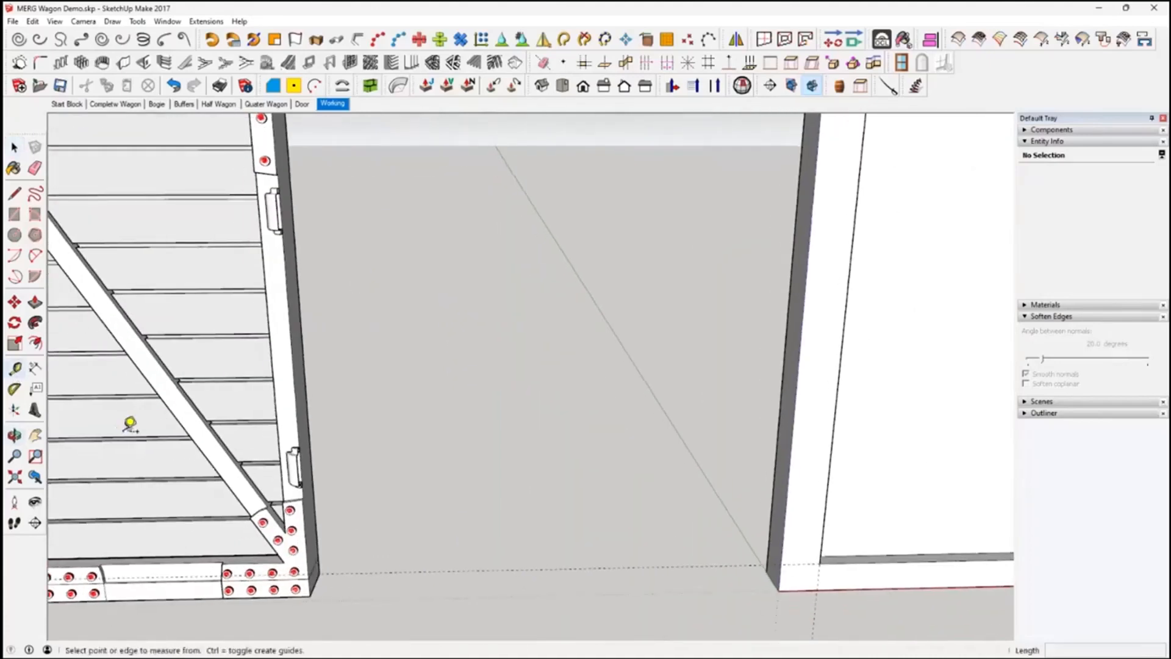
pyautogui.click(169, 408)
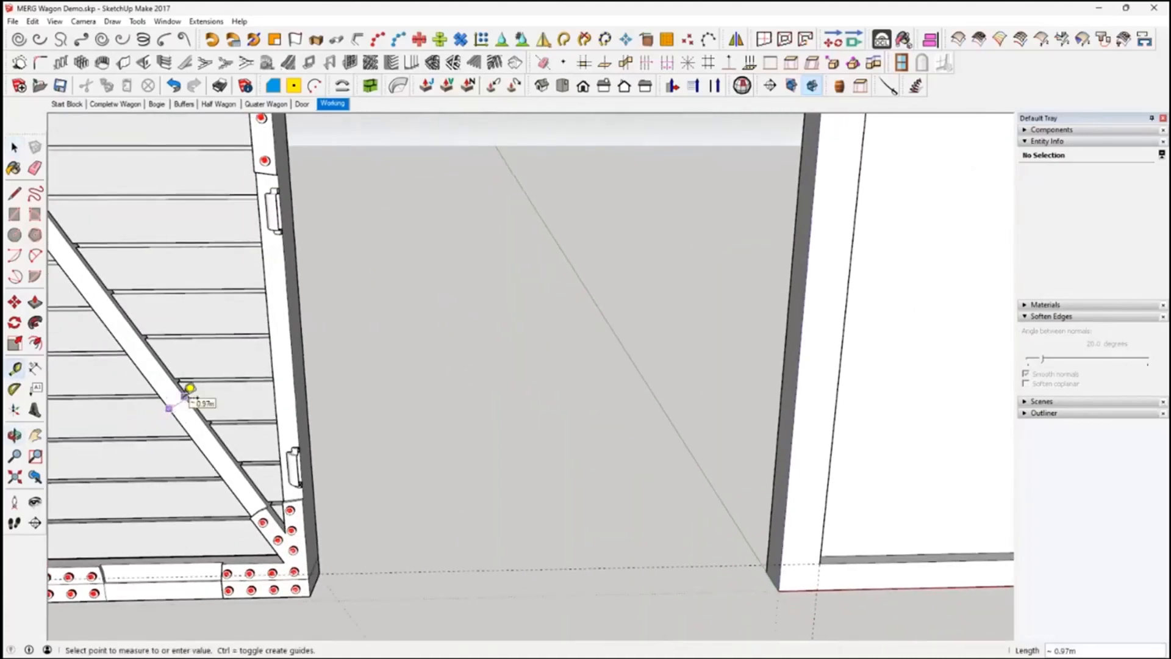
pyautogui.press('Escape')
# Place one guide 0.5 m inside the recess's left edge and another 0.5 m below its top edge
pyautogui.keyDown('shift'); pyautogui.moveTo(850, 318); pyautogui.dragTo(610, 425, button='middle'); pyautogui.keyUp('shift')
pyautogui.click(590, 217)
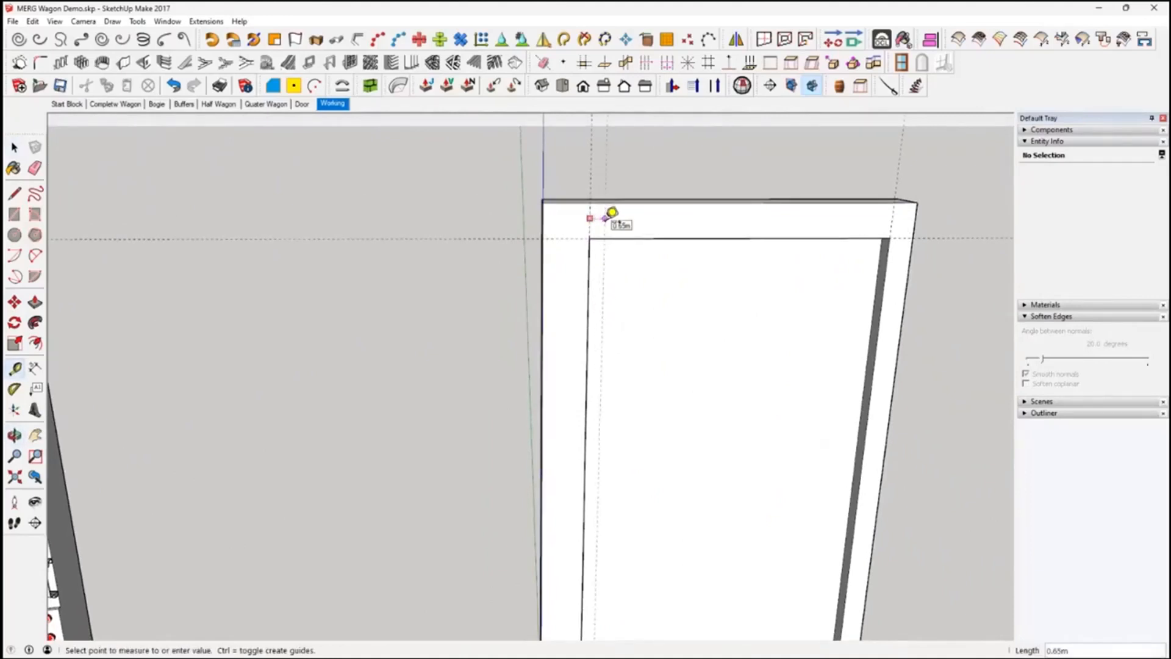
pyautogui.write('.5')
pyautogui.press('Return')
pyautogui.click(567, 238)
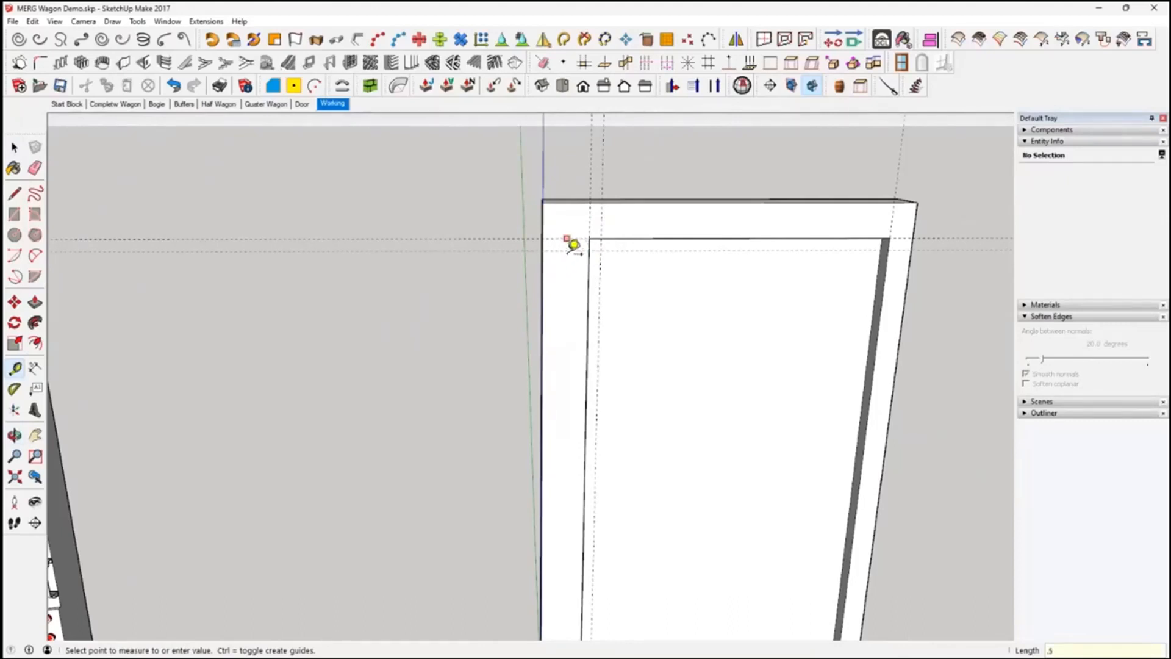
pyautogui.click(567, 237)
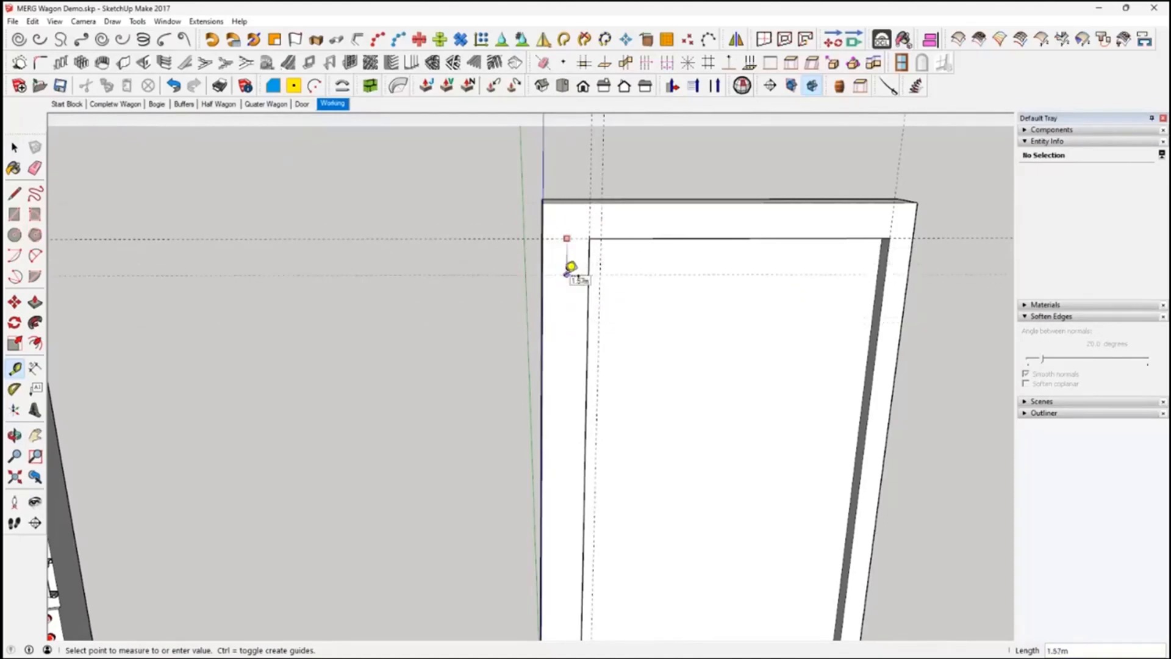
pyautogui.press('o')
# Place guides 0.5 m above the recess's bottom edge and 0.5 m inside its right edge
pyautogui.moveTo(577, 280); pyautogui.dragTo(471, 122)
pyautogui.keyDown('shift'); pyautogui.moveTo(470, 122); pyautogui.dragTo(474, 150, button='middle'); pyautogui.keyUp('shift')
pyautogui.click(679, 425)
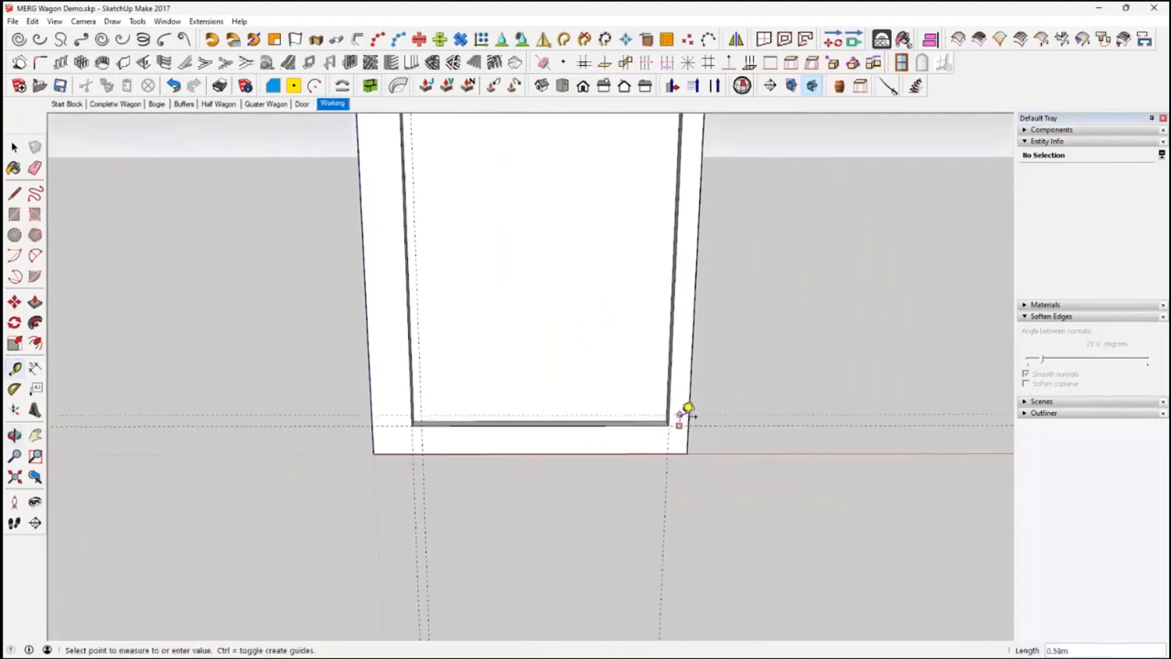
pyautogui.press('Return')
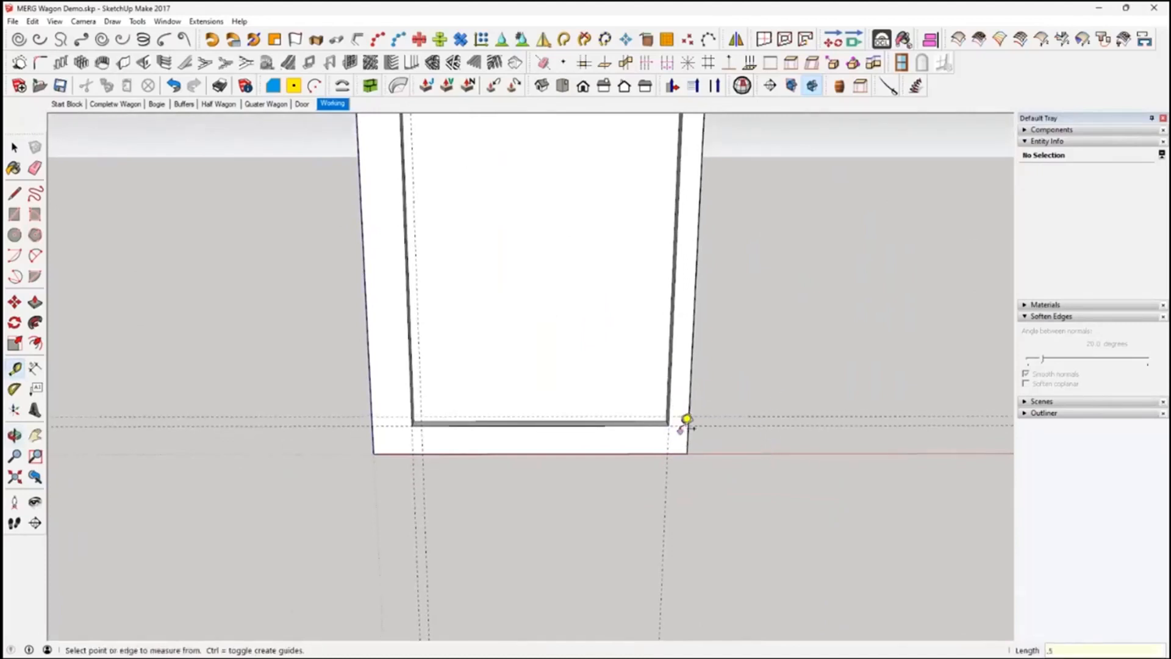
pyautogui.click(668, 445)
pyautogui.write('.5')
pyautogui.press('Return')
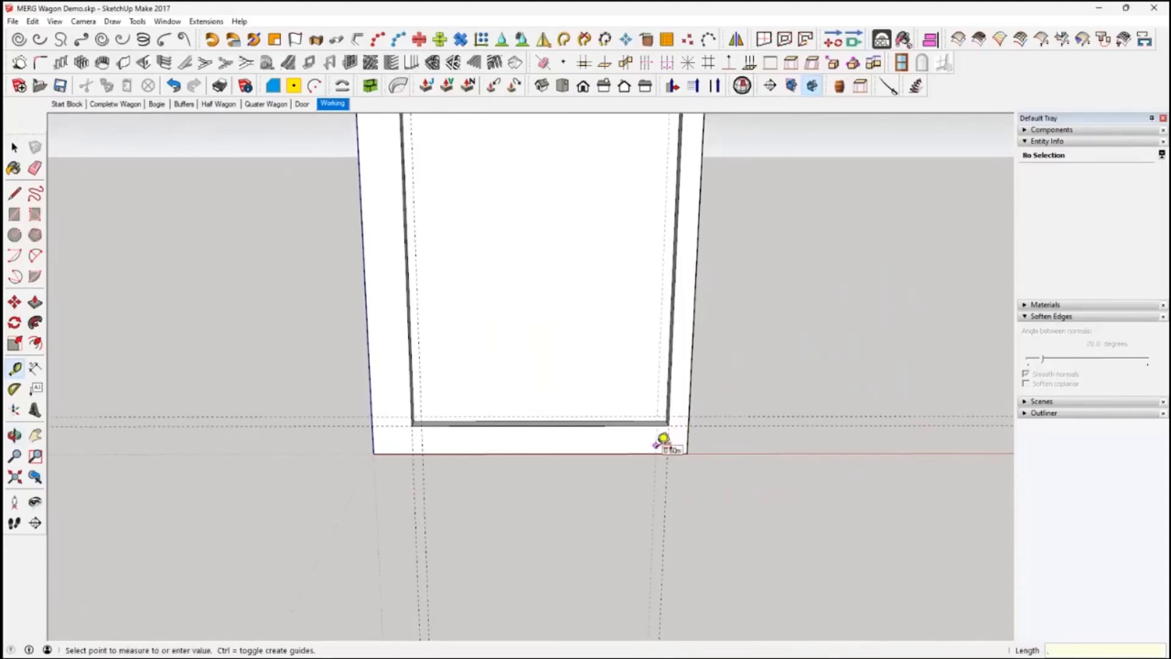
# Draw the diagonal brace outline from the recess's top-left corner to its bottom-right corner, using the 0.5 m guide intersections
pyautogui.moveTo(710, 446); pyautogui.dragTo(757, 581, button='middle')
pyautogui.scroll(-1, 757, 582)
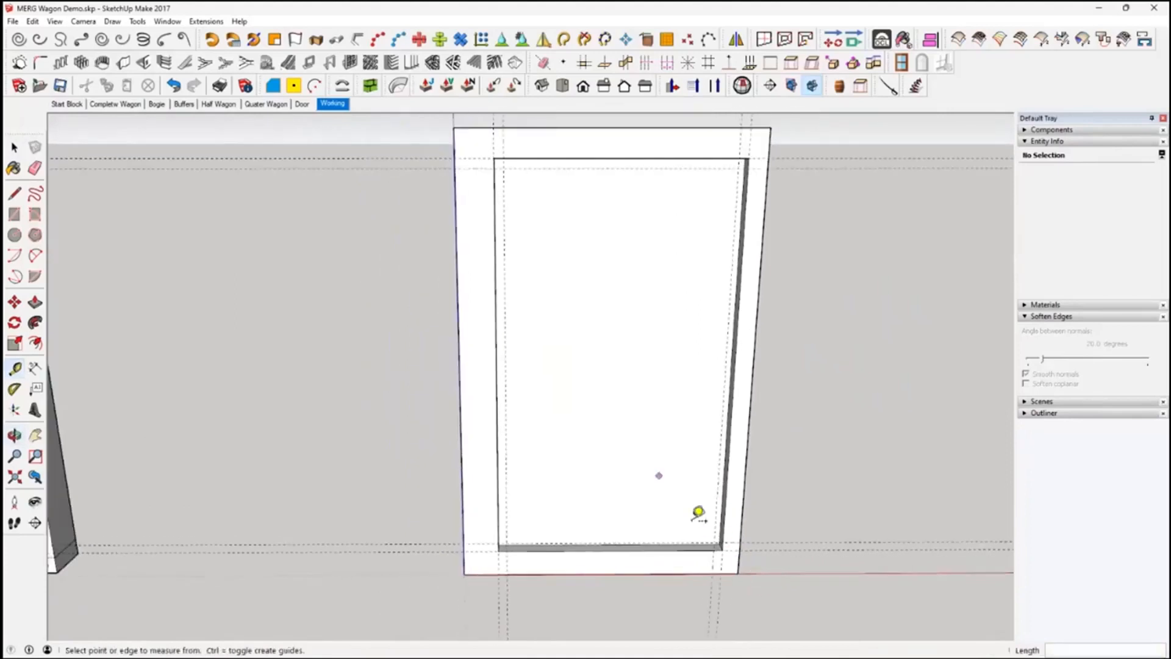
pyautogui.click(16, 195)
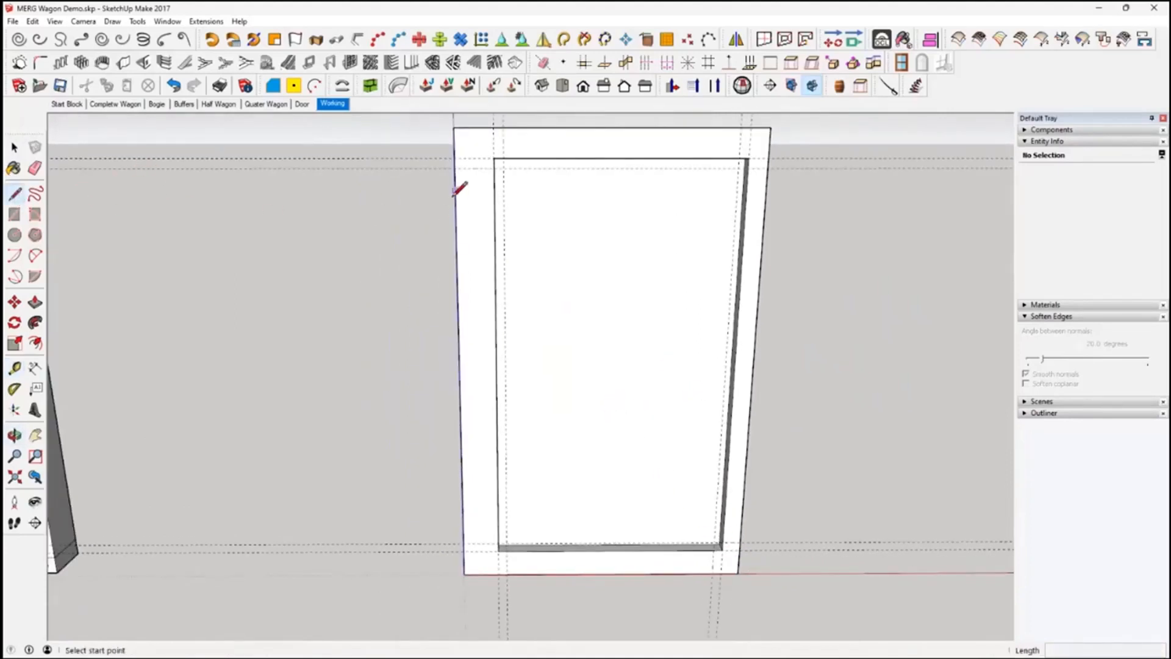
pyautogui.click(504, 158)
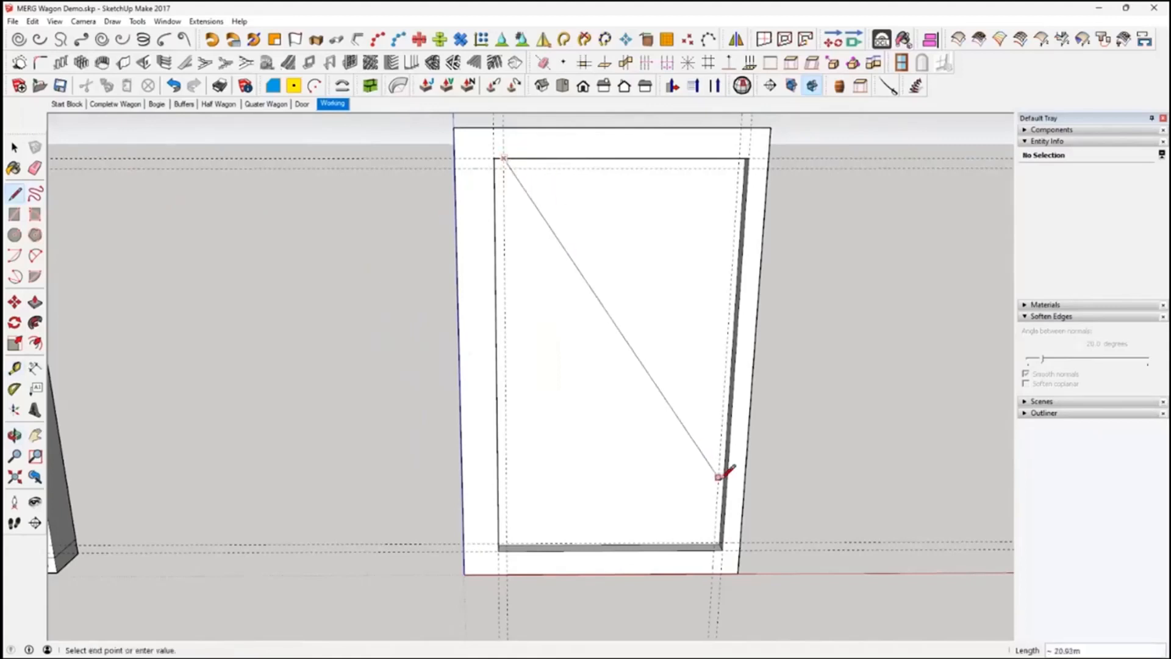
pyautogui.click(722, 542)
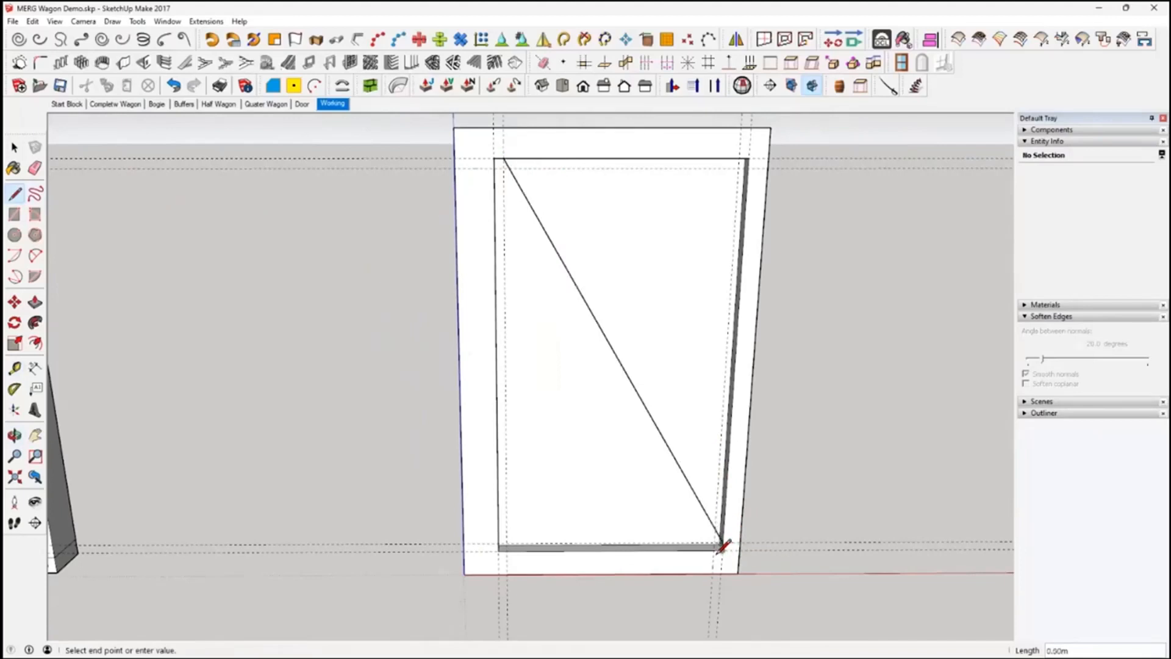
pyautogui.click(496, 168)
pyautogui.scroll(3, 496, 167)
pyautogui.click(497, 145)
pyautogui.click(516, 145)
# Select the diagonal brace's face and reverse it
pyautogui.click(16, 148)
pyautogui.click(16, 147)
pyautogui.scroll(-2, 558, 421)
pyautogui.moveTo(766, 509); pyautogui.dragTo(664, 472, button='middle')
pyautogui.click(618, 468)
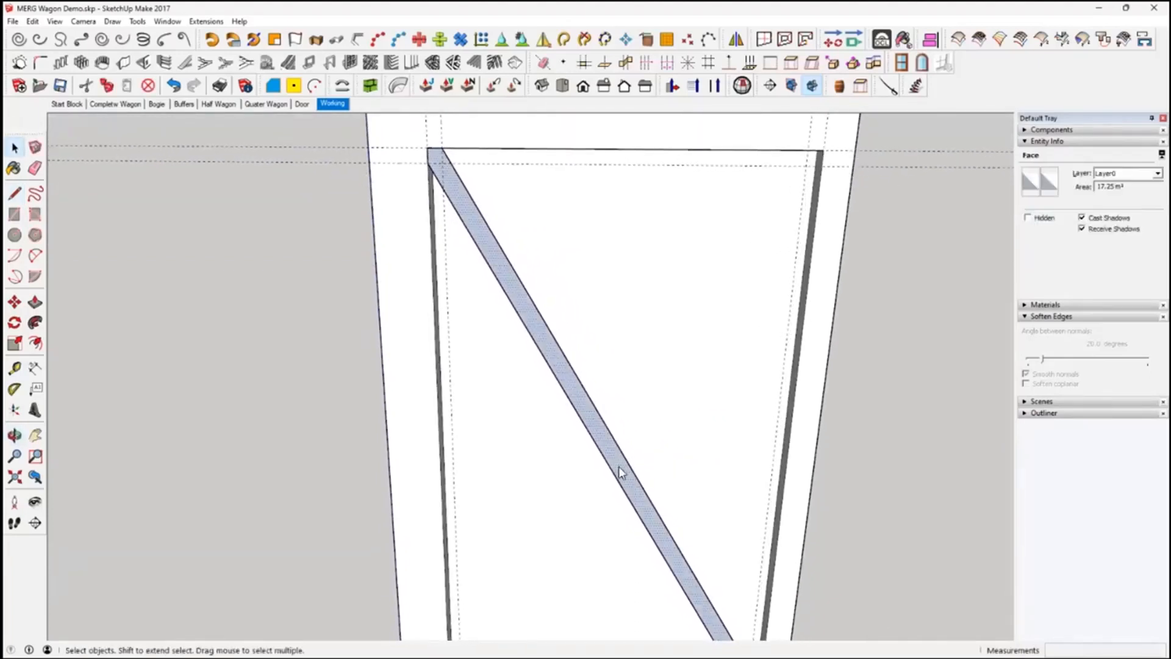
pyautogui.rightClick(618, 466)
pyautogui.click(677, 152)
# Push/Pull the diagonal brace's face outward by 0.8 m
pyautogui.moveTo(646, 279); pyautogui.dragTo(473, 405, button='middle')
pyautogui.scroll(-3, 660, 311)
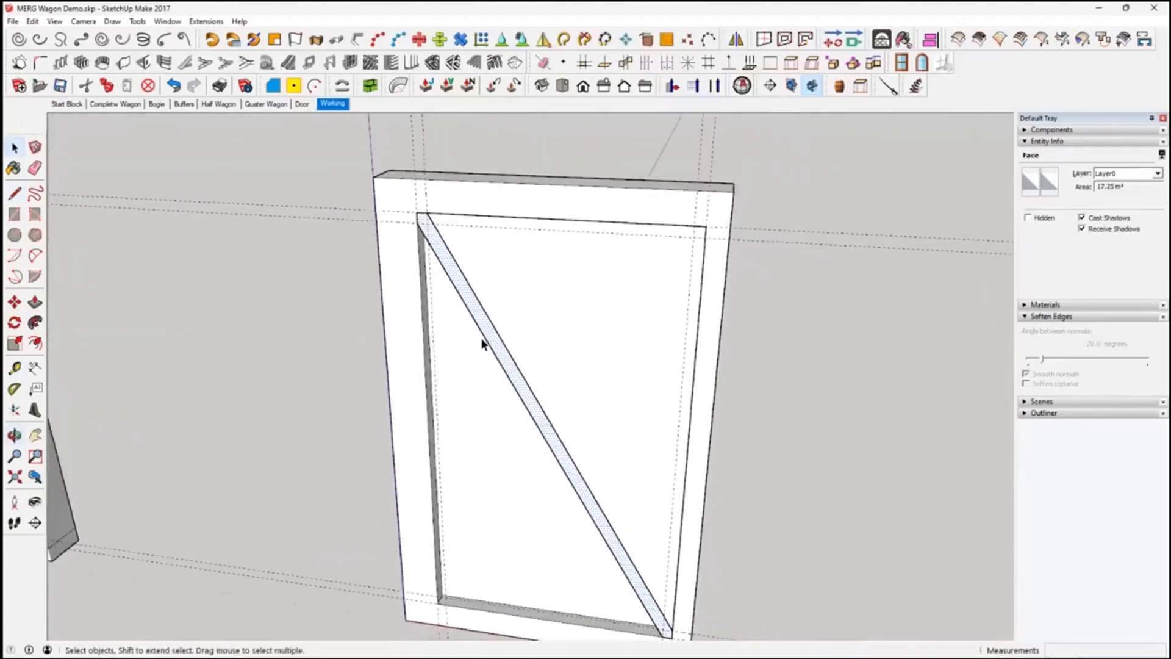
pyautogui.click(35, 302)
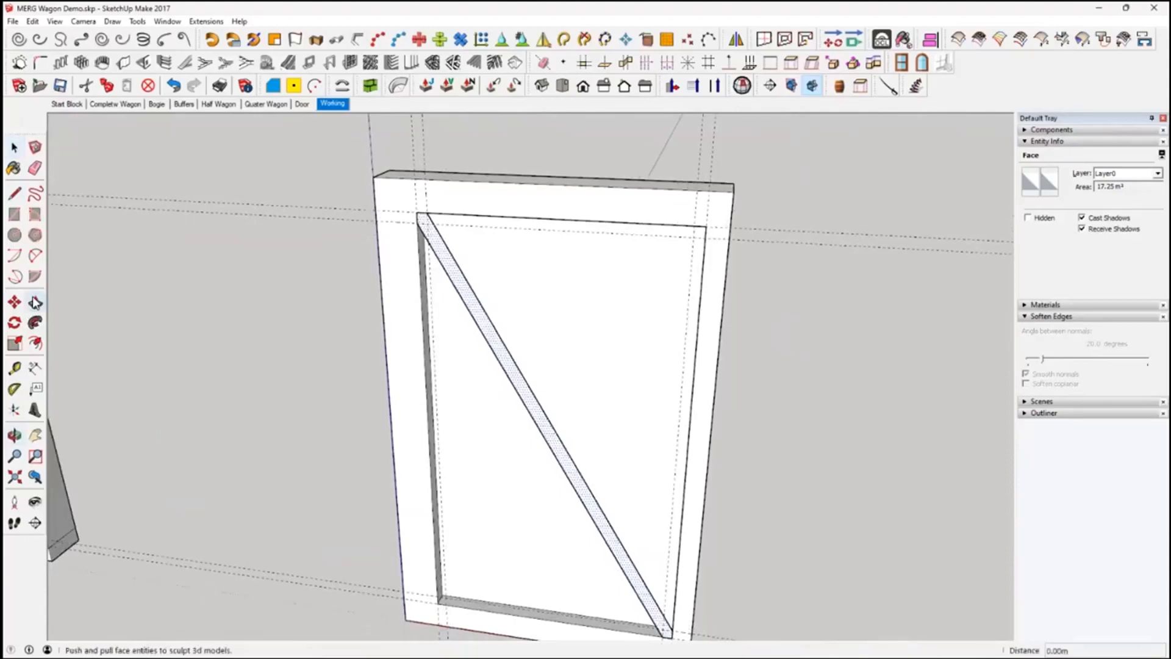
pyautogui.click(517, 386)
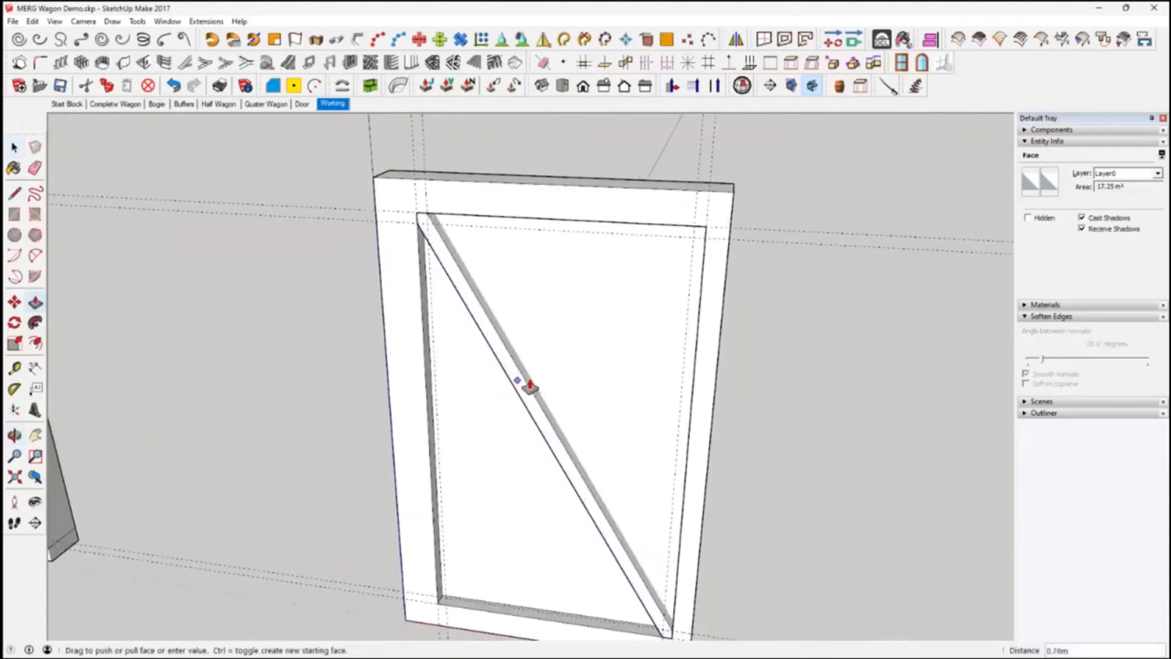
pyautogui.moveTo(523, 384); pyautogui.dragTo(541, 248, button='middle')
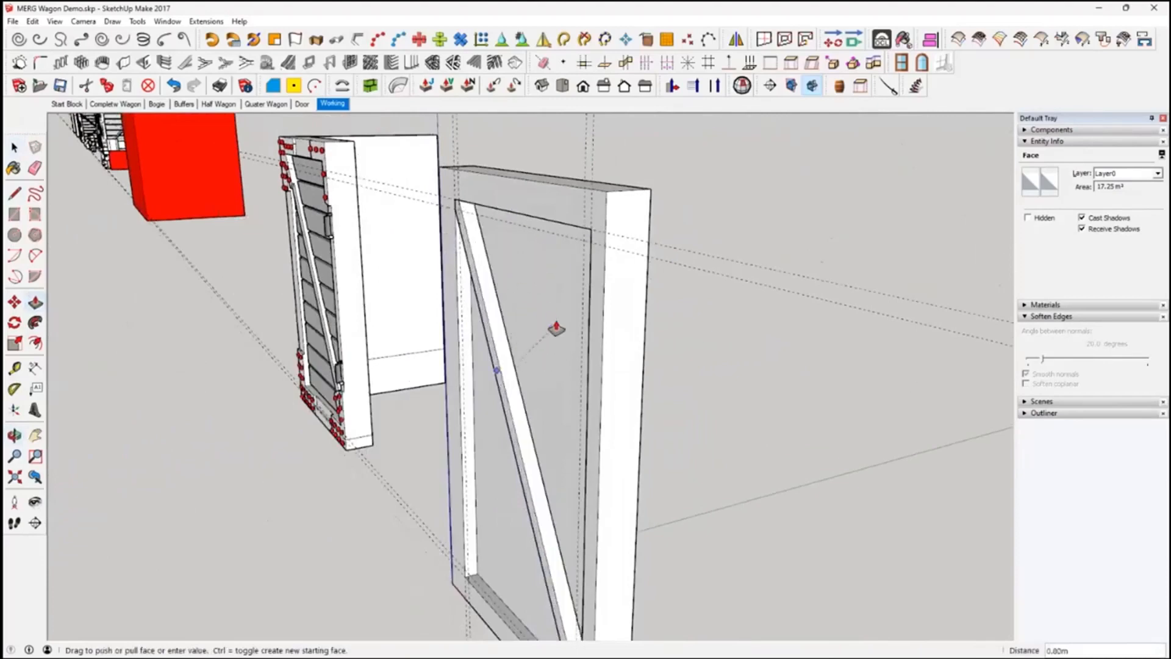
pyautogui.press('Escape')
pyautogui.press('space')
# Select all connected geometry of the diagonal brace and make it a group
pyautogui.scroll(-4, 758, 407)
pyautogui.moveTo(92, 198); pyautogui.dragTo(589, 392, button='middle')
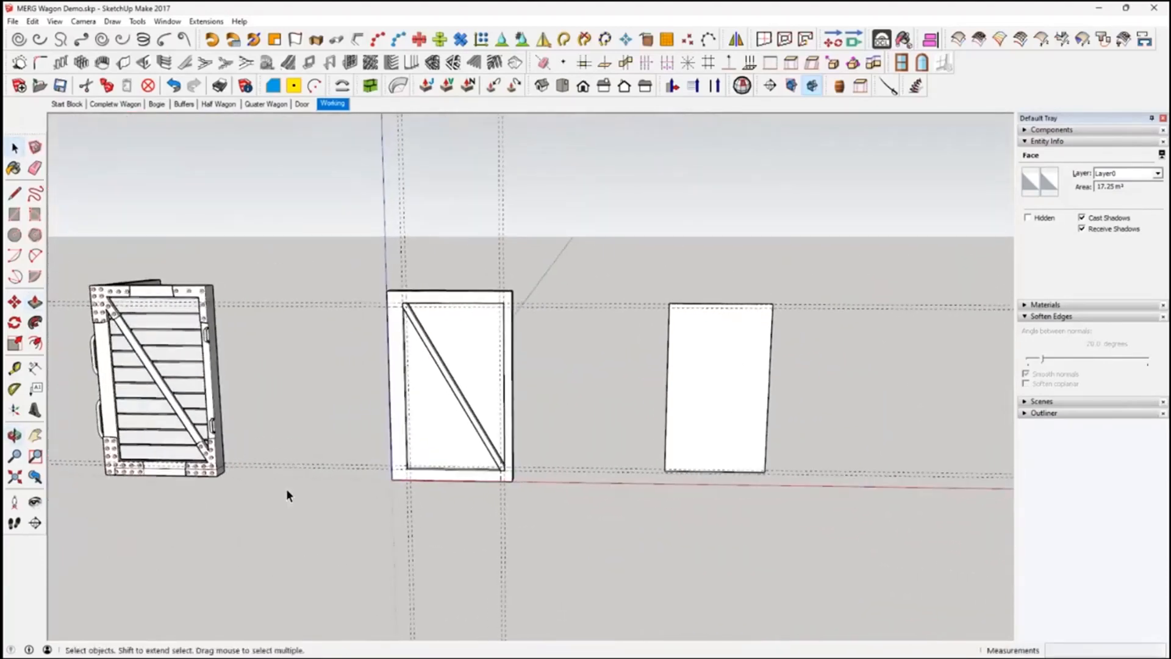
pyautogui.scroll(3, 502, 392)
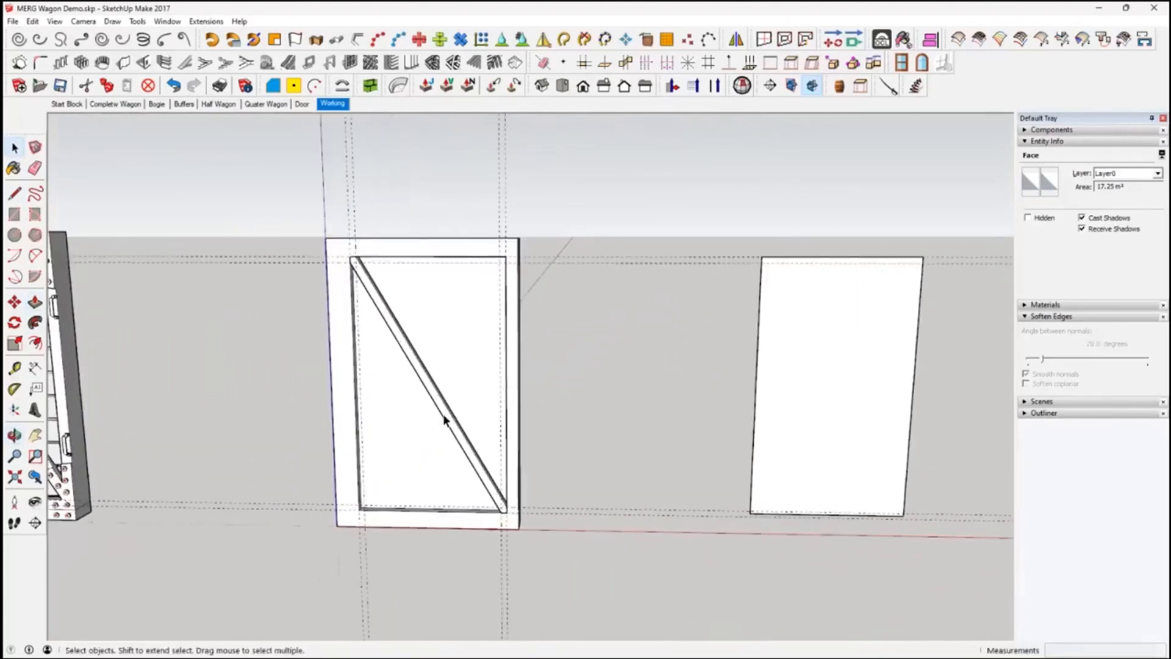
pyautogui.click(442, 412)
pyautogui.tripleClick(443, 411)
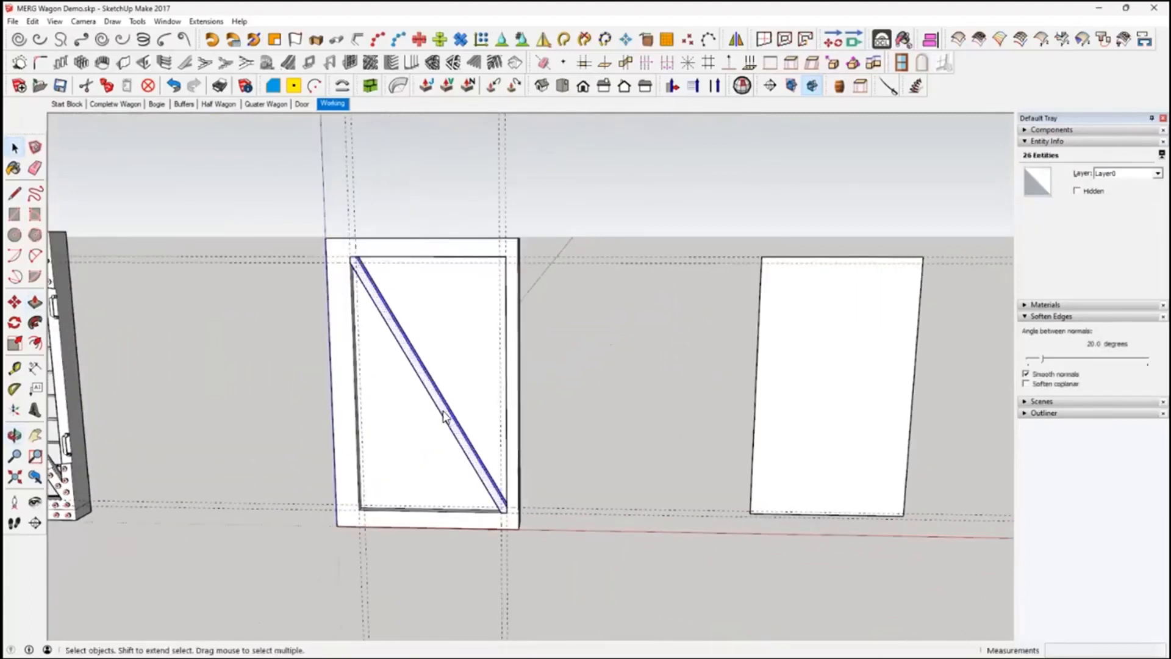
pyautogui.rightClick(443, 411)
pyautogui.click(499, 329)
pyautogui.moveTo(579, 407)
pyautogui.mouseDown(button='middle')
pyautogui.moveTo(569, 439)
pyautogui.moveTo(570, 426)
pyautogui.mouseUp(button='middle')
pyautogui.click(543, 418)
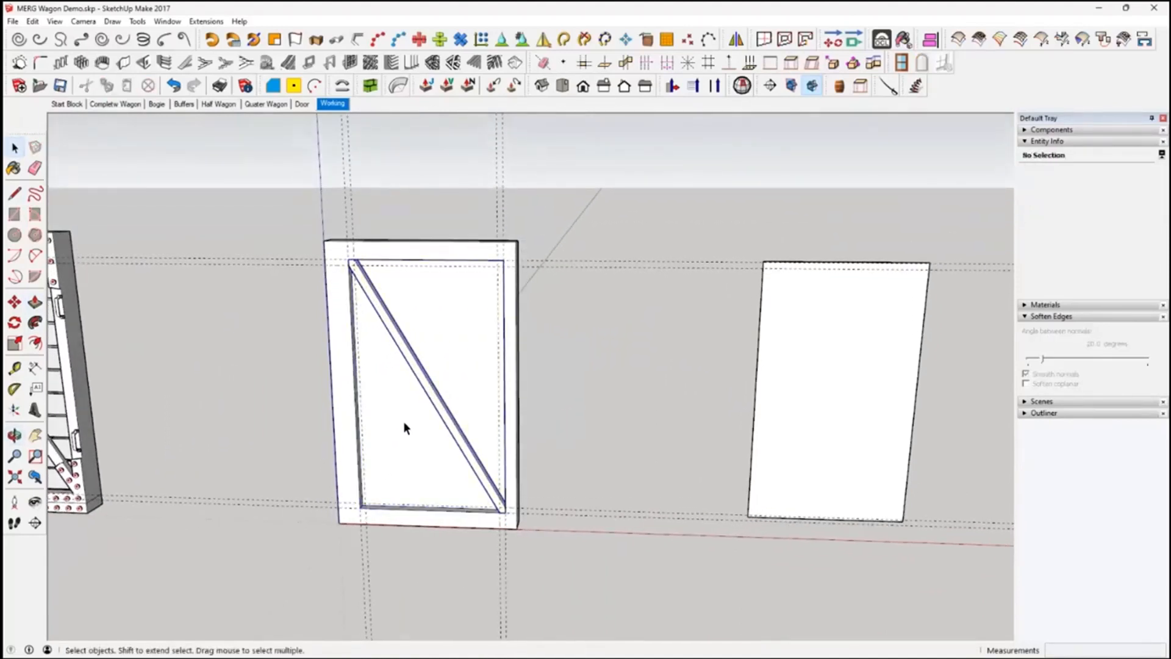
# Select the frame and the diagonal brace together and combine them into one group
pyautogui.click(399, 423)
pyautogui.keyDown('ctrl'); pyautogui.click(456, 424); pyautogui.keyUp('ctrl')
pyautogui.rightClick(453, 426)
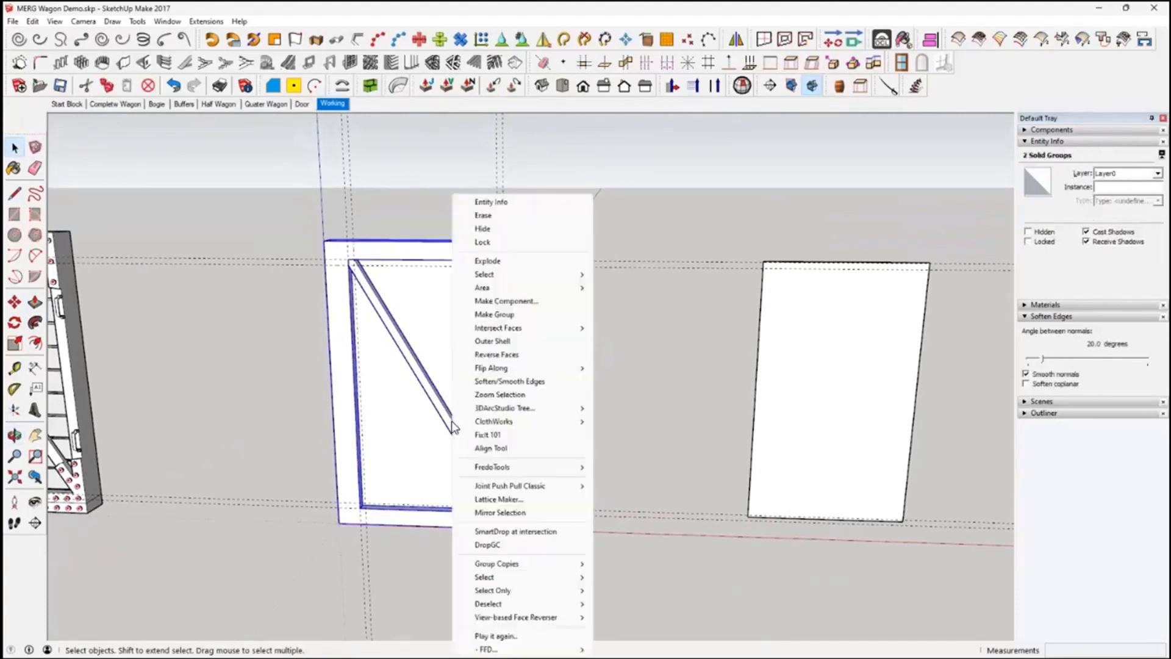
pyautogui.click(511, 313)
pyautogui.click(628, 442)
# Select the separate inner panel's face together with its bottom edge
pyautogui.moveTo(407, 324); pyautogui.dragTo(537, 406, button='middle')
pyautogui.scroll(2, 467, 408)
pyautogui.scroll(-2, 479, 413)
pyautogui.moveTo(791, 429); pyautogui.dragTo(718, 395, button='middle')
pyautogui.click(720, 392)
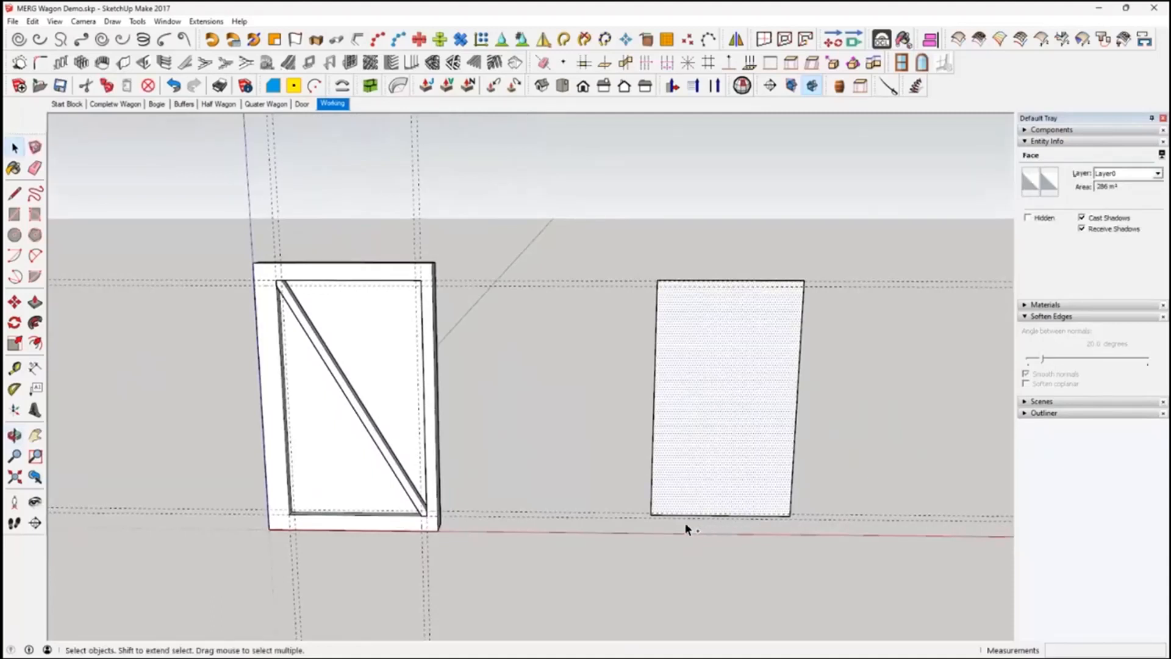
pyautogui.keyDown('shift'); pyautogui.click(660, 513); pyautogui.keyUp('shift')
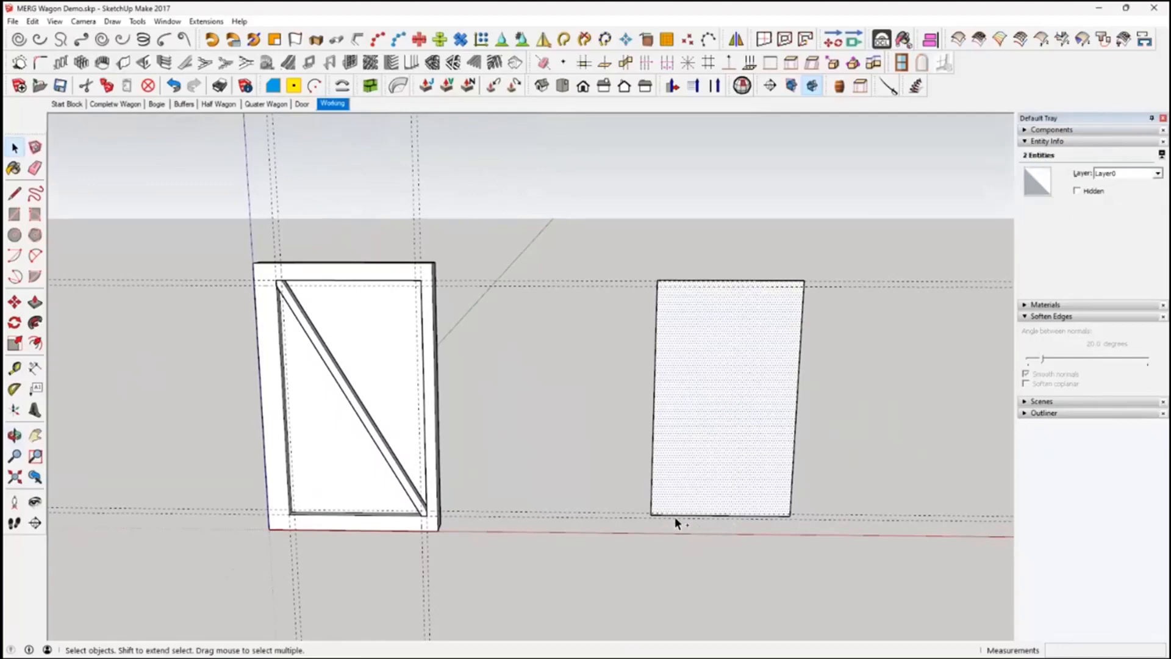
pyautogui.scroll(3, 675, 517)
pyautogui.moveTo(761, 500); pyautogui.dragTo(714, 434, button='middle')
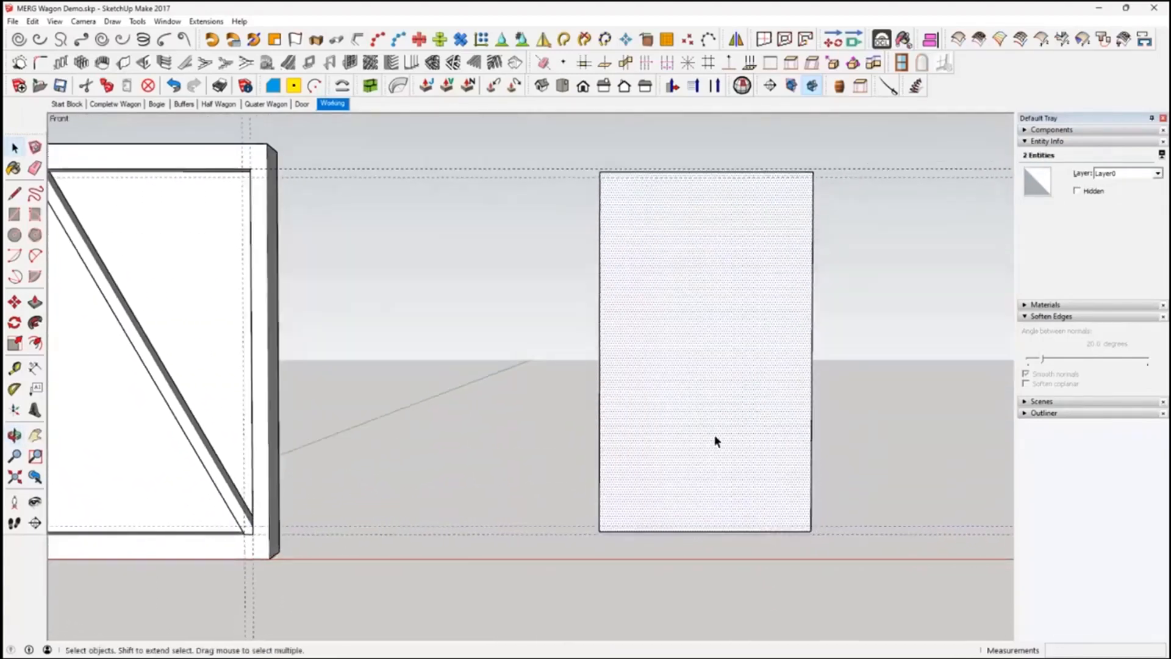
pyautogui.click(699, 523)
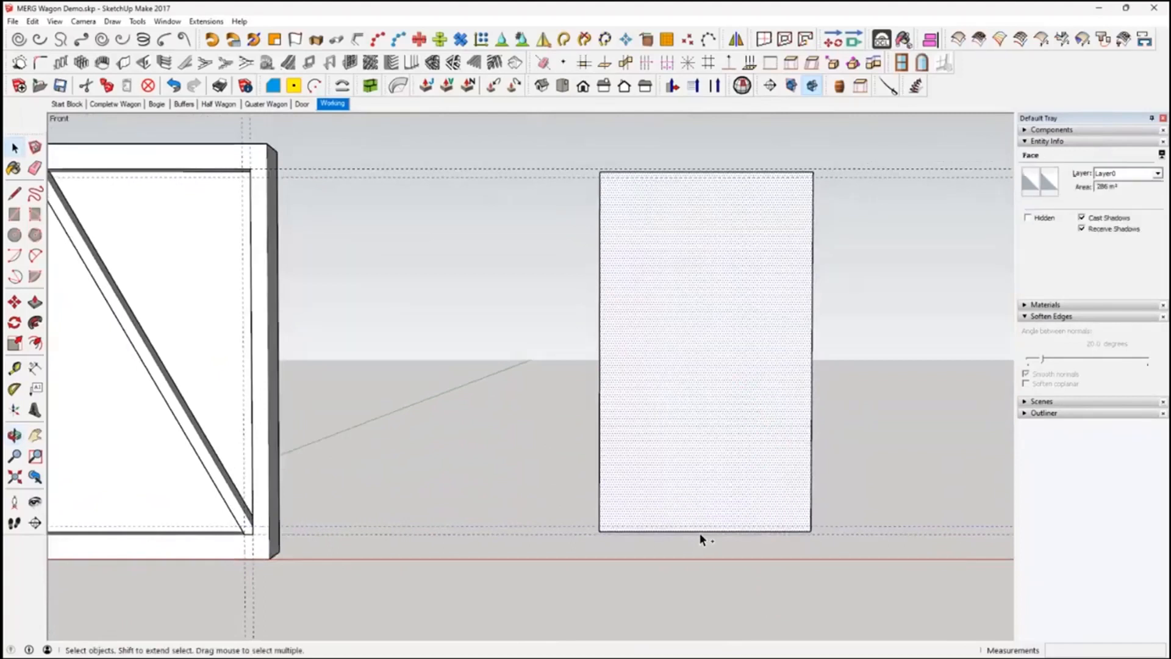
pyautogui.keyDown('shift'); pyautogui.click(700, 532); pyautogui.keyUp('shift')
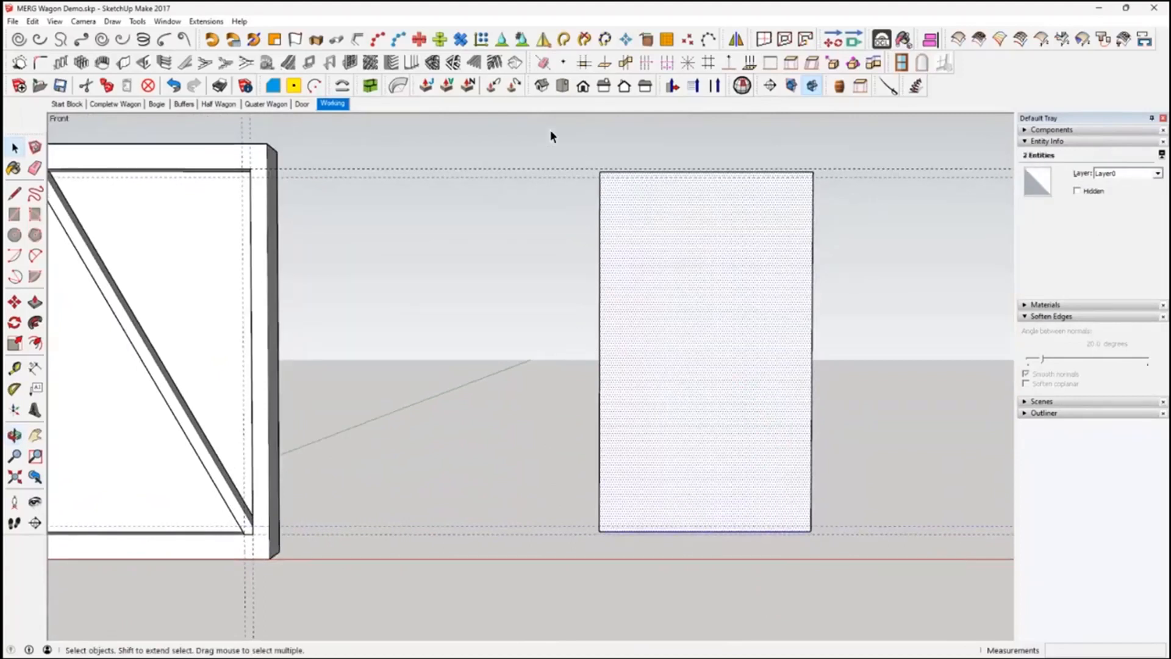
# Start the Oob cladding tool on the selected inner panel face and choose the 01 Wood Cladding preset
pyautogui.click(370, 86)
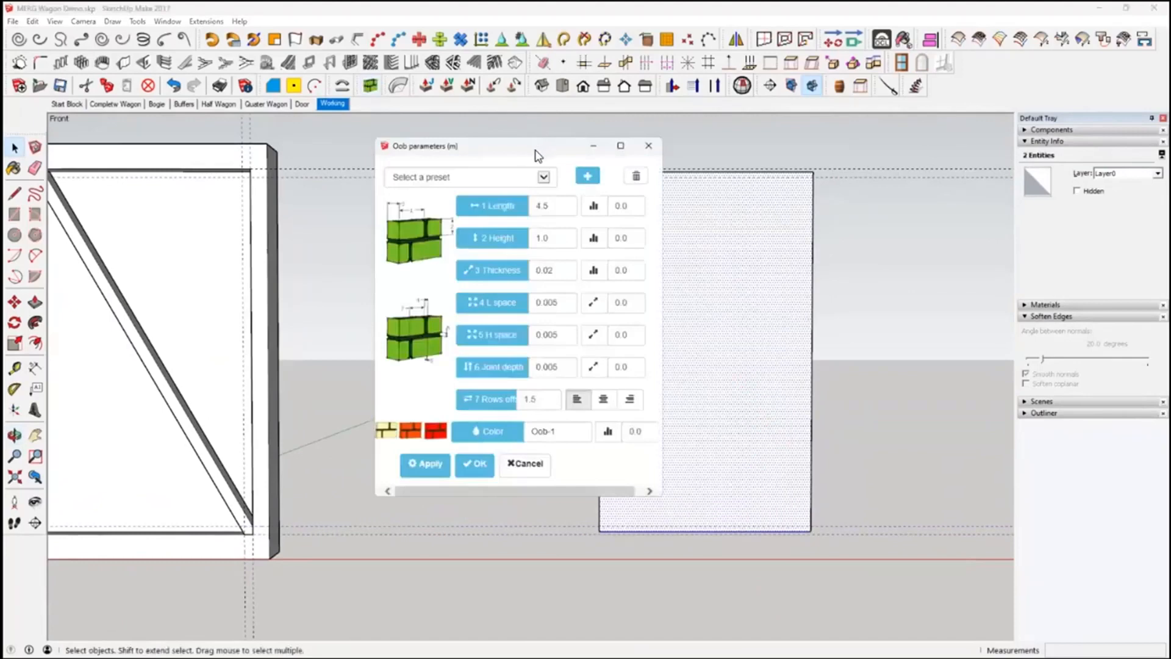
pyautogui.moveTo(539, 156); pyautogui.dragTo(1046, 144)
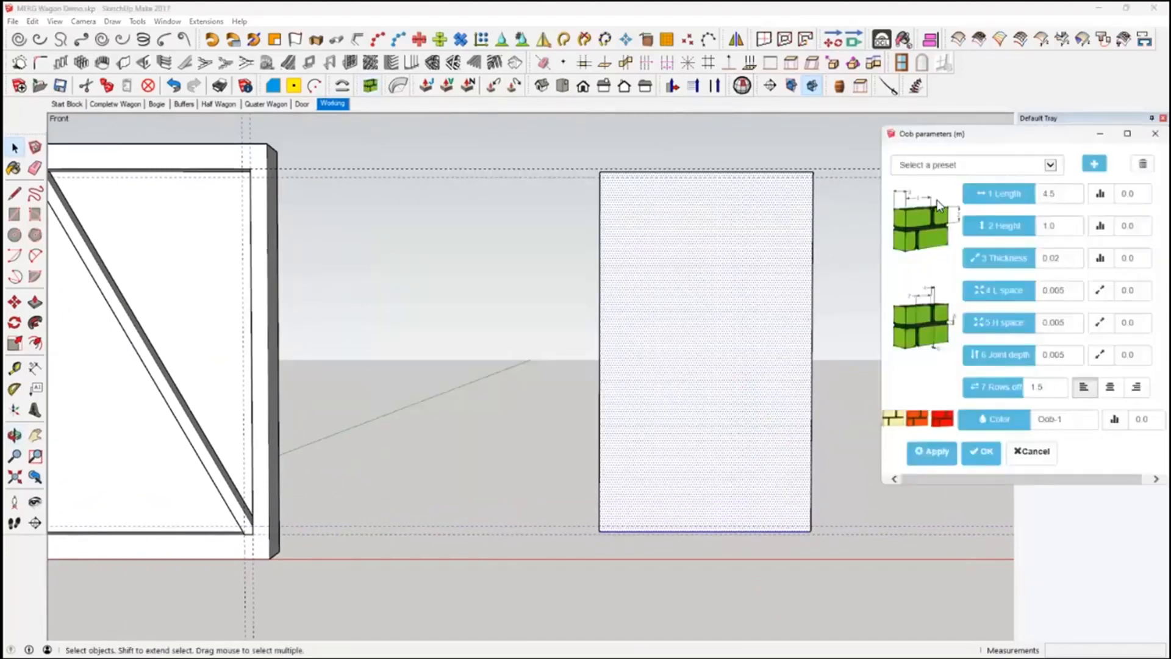
pyautogui.click(1049, 165)
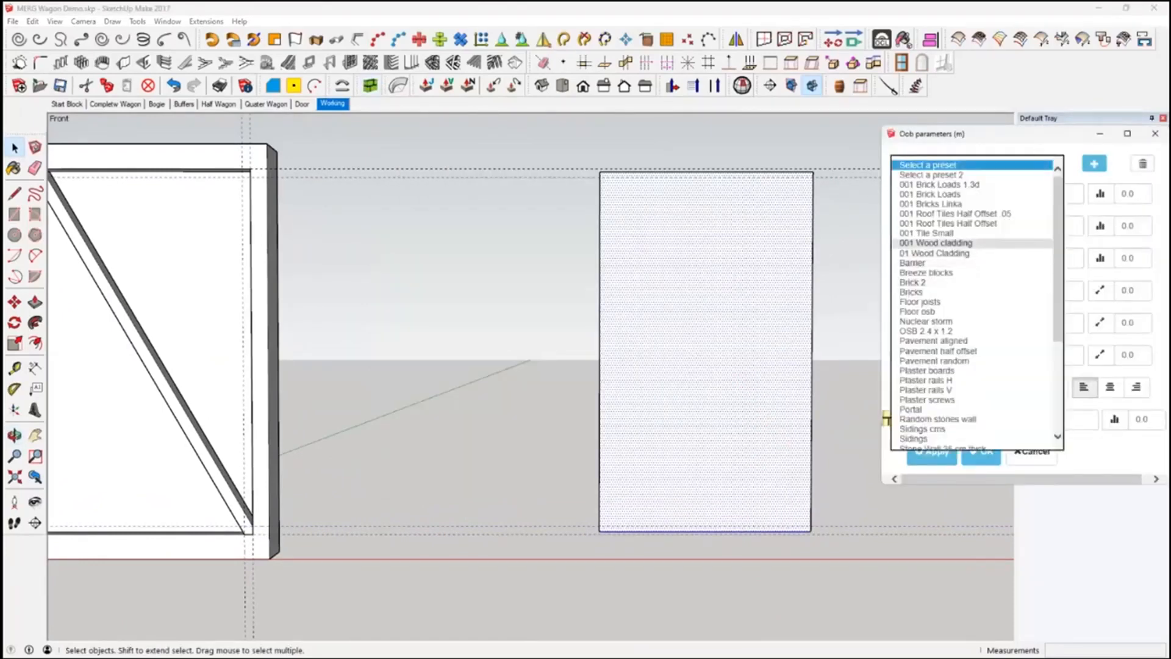
pyautogui.click(934, 252)
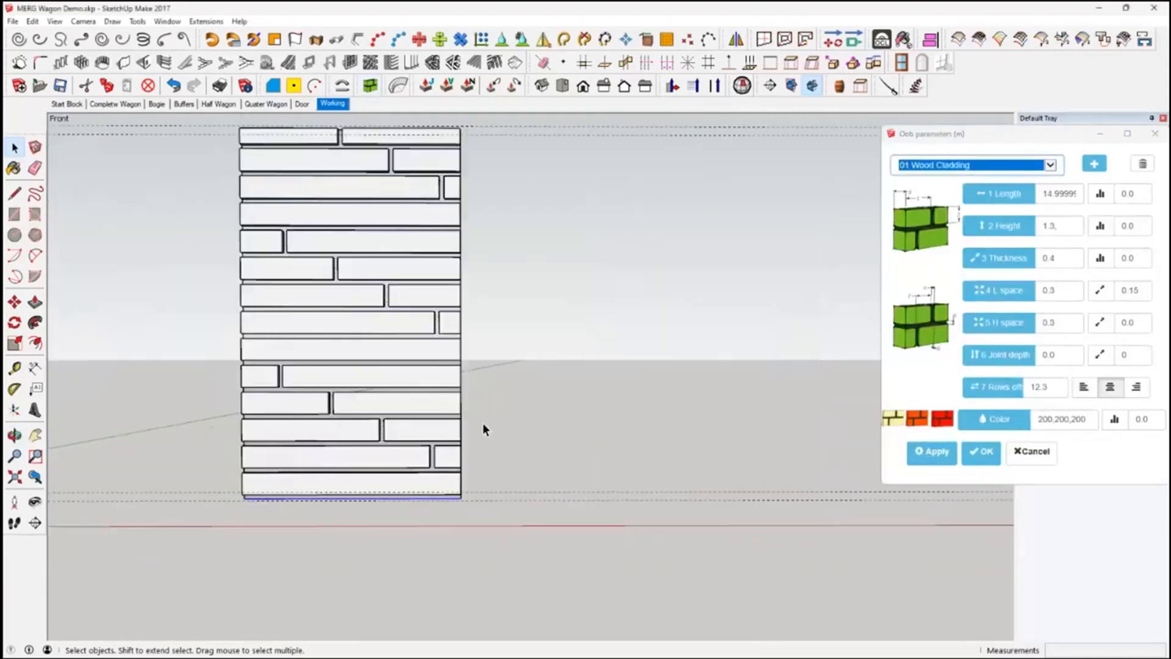
pyautogui.moveTo(482, 424); pyautogui.dragTo(481, 460, button='middle')
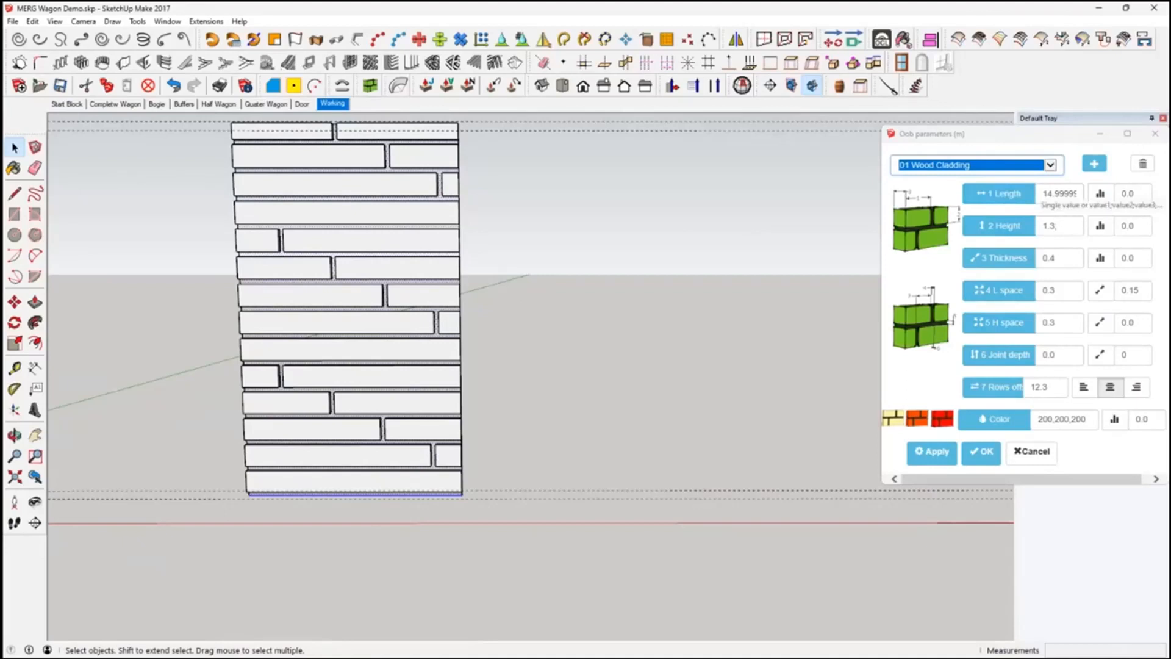
# Set the cladding board length to 999 and accept the Oob parameters
pyautogui.moveTo(1042, 193); pyautogui.dragTo(1098, 194)
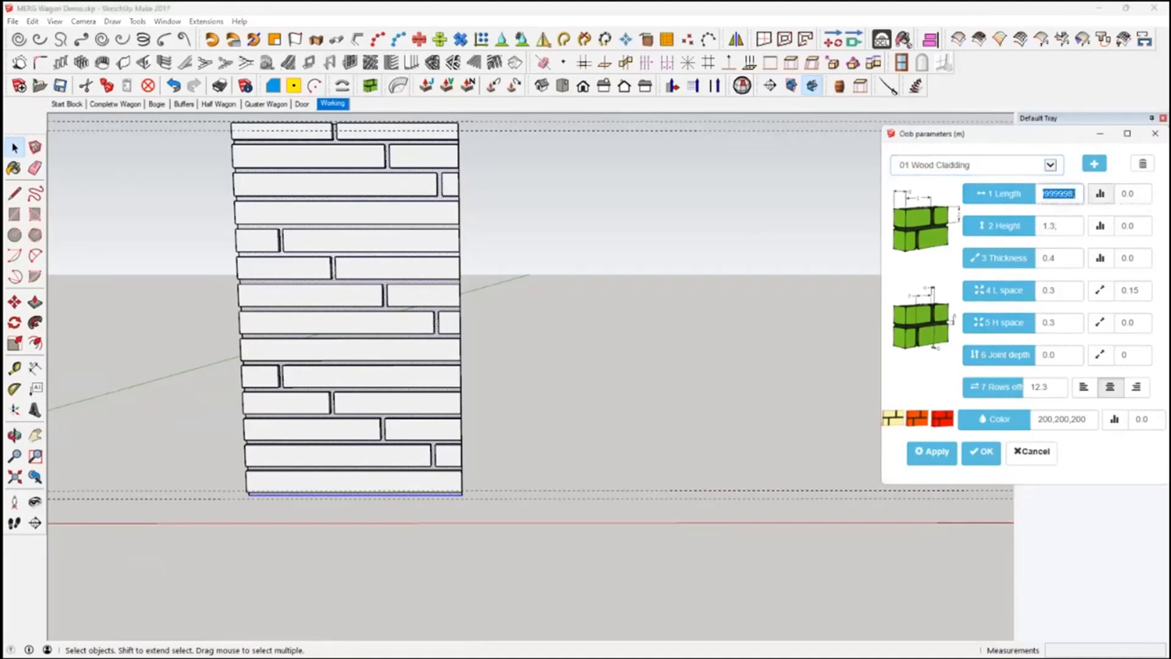
pyautogui.write('99')
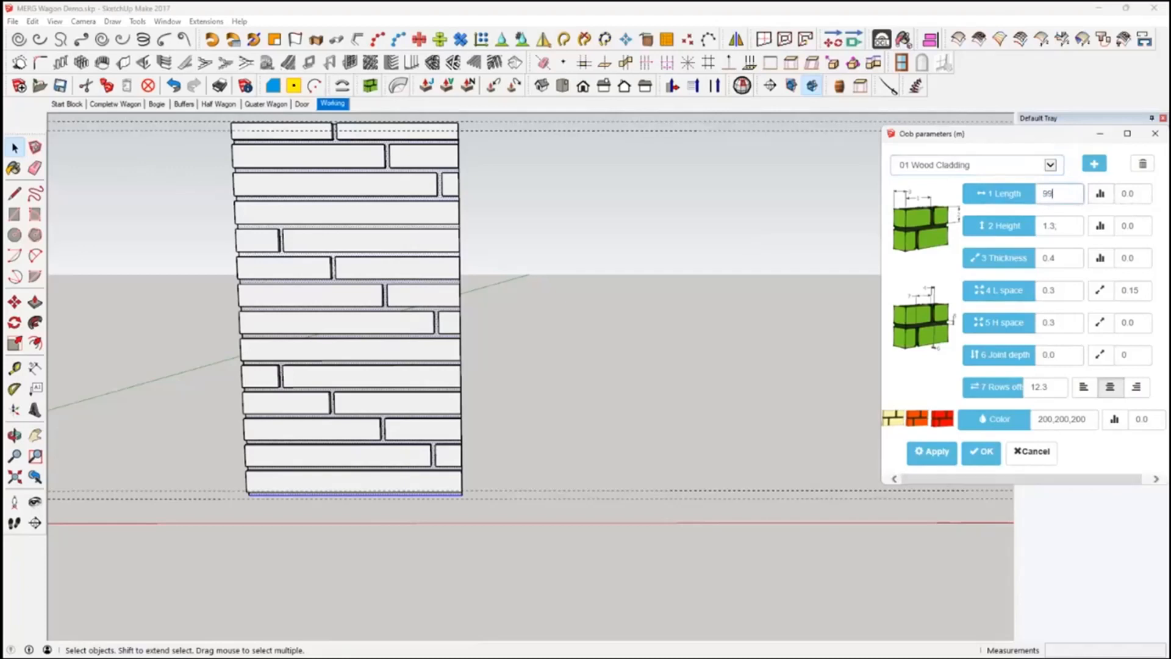
pyautogui.write('9')
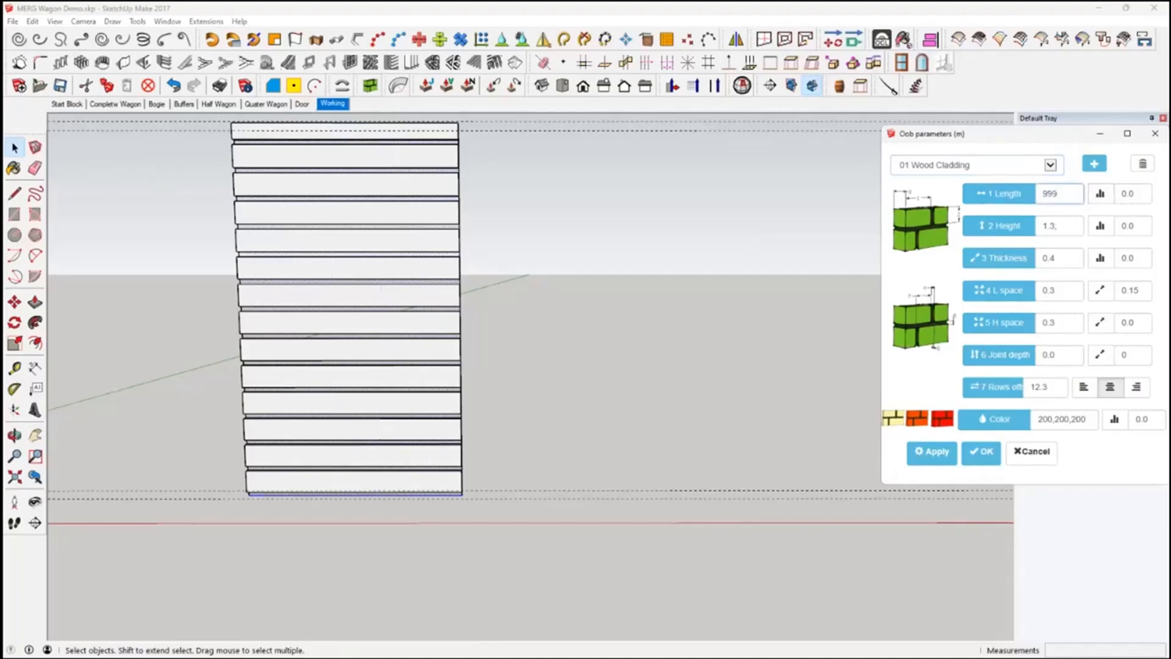
pyautogui.moveTo(405, 279); pyautogui.dragTo(441, 389, button='middle')
pyautogui.moveTo(466, 317); pyautogui.dragTo(569, 293, button='middle')
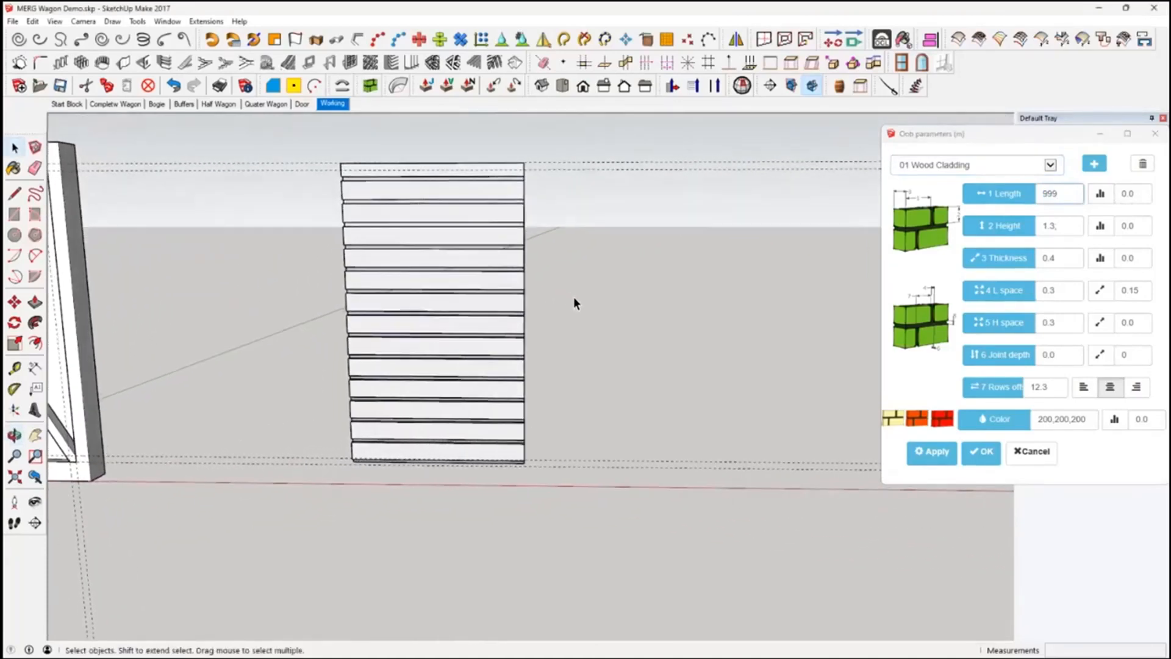
pyautogui.click(981, 451)
pyautogui.scroll(-5, 609, 471)
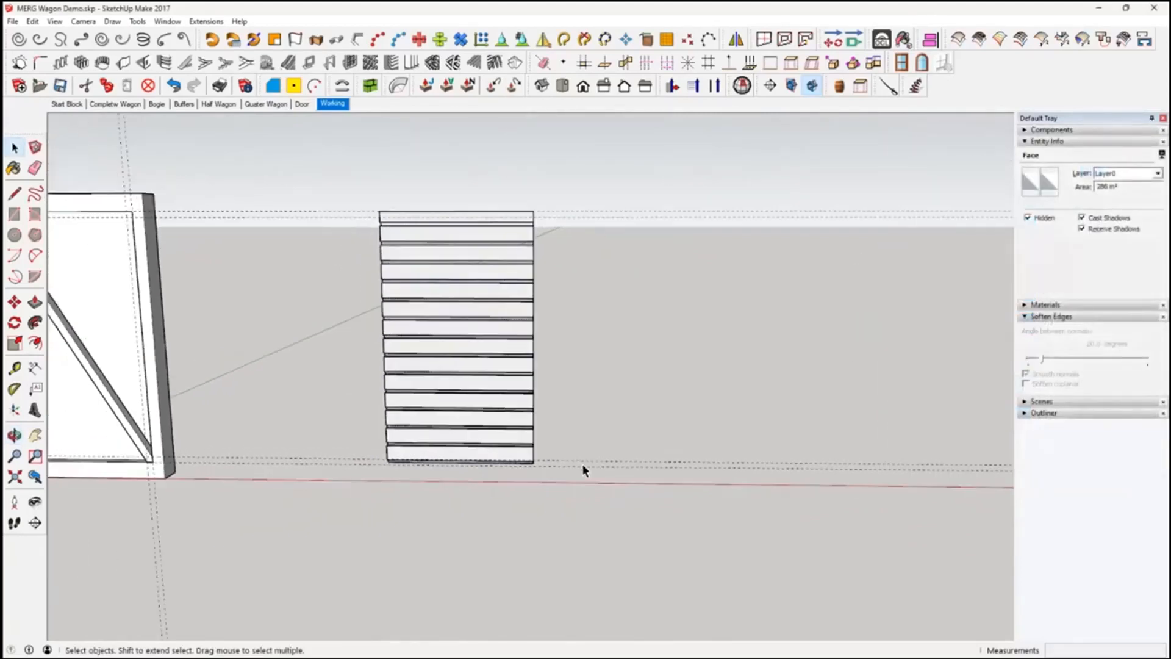
# Move the cladding group by its bottom-left corner into the back bottom-left corner of the frame's recess
pyautogui.moveTo(509, 431); pyautogui.dragTo(818, 421, button='middle')
pyautogui.click(818, 421)
pyautogui.moveTo(715, 427); pyautogui.dragTo(505, 384, button='middle')
pyautogui.scroll(3, 773, 466)
pyautogui.moveTo(749, 421); pyautogui.dragTo(711, 324, button='middle')
pyautogui.scroll(4, 719, 466)
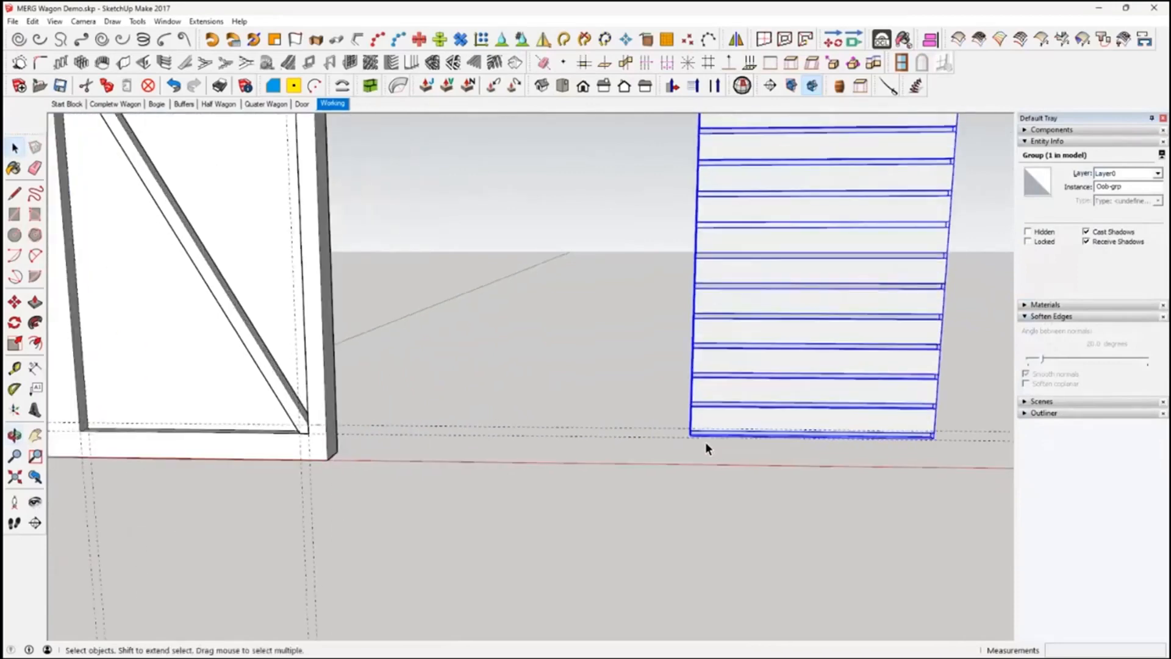
pyautogui.scroll(2, 706, 445)
pyautogui.moveTo(703, 425); pyautogui.dragTo(784, 409, button='middle')
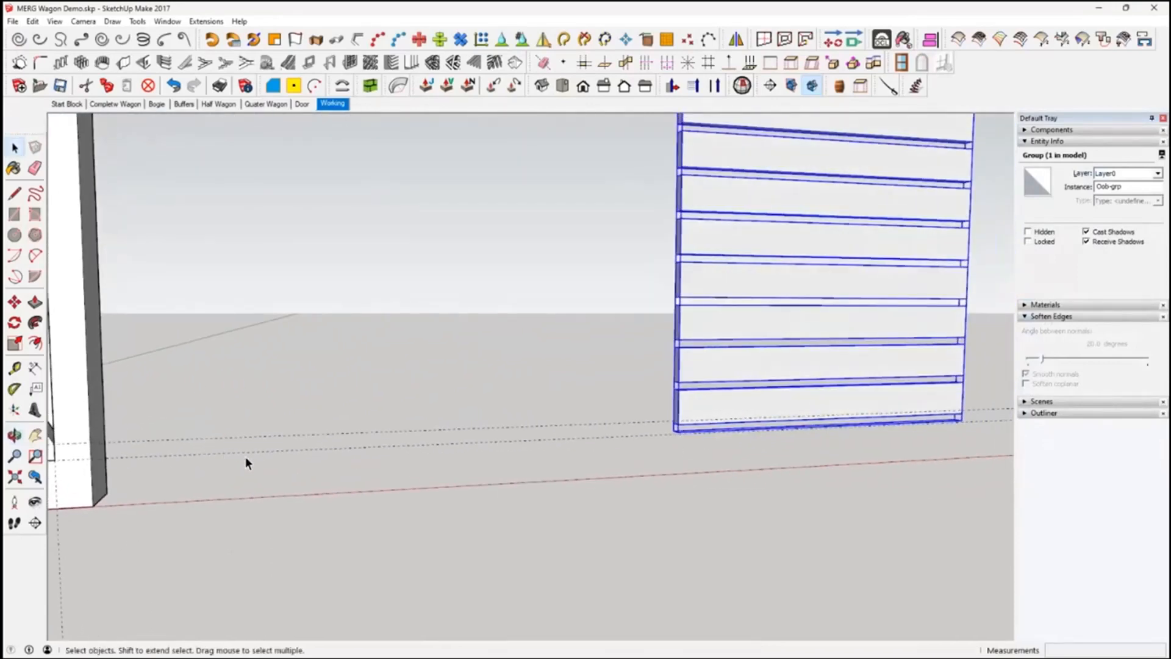
pyautogui.hotkey('ctrl', 'z')
pyautogui.press('m')
pyautogui.moveTo(819, 470); pyautogui.dragTo(800, 450, button='middle')
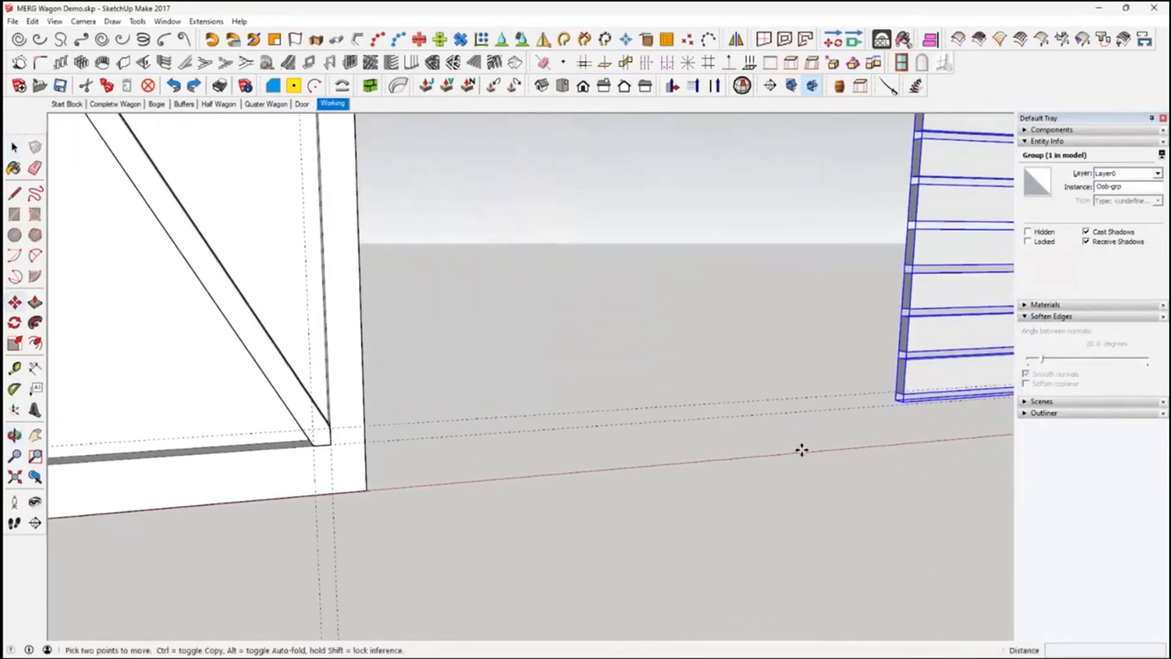
pyautogui.click(898, 398)
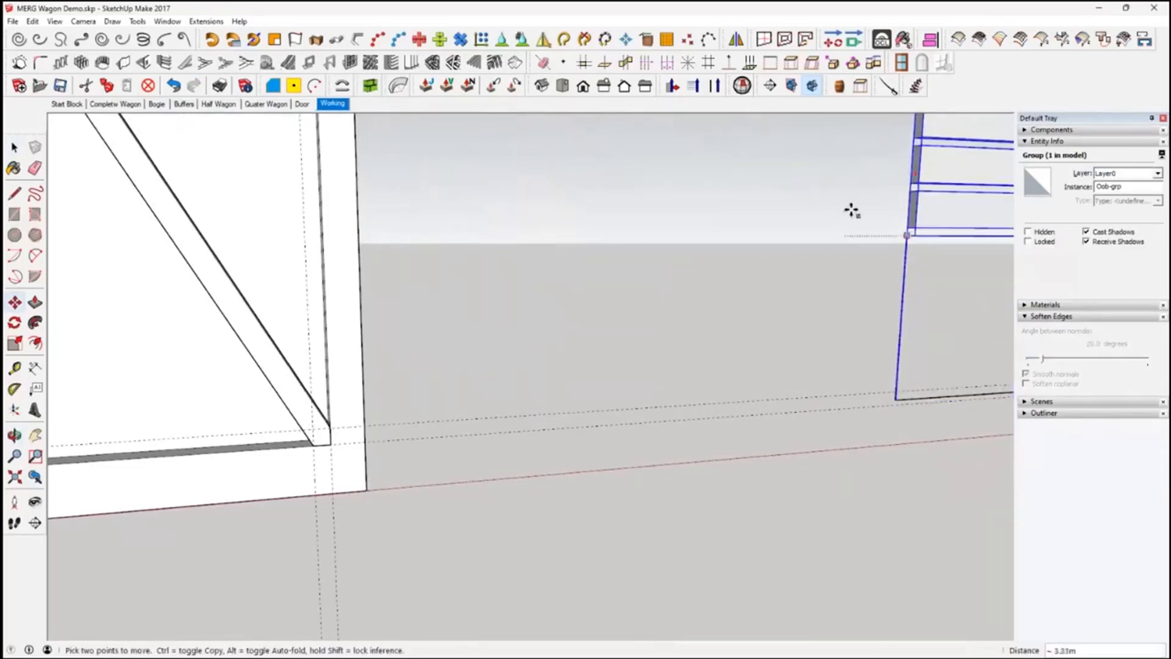
pyautogui.moveTo(175, 546); pyautogui.dragTo(549, 442, button='middle')
pyautogui.scroll(4, 488, 450)
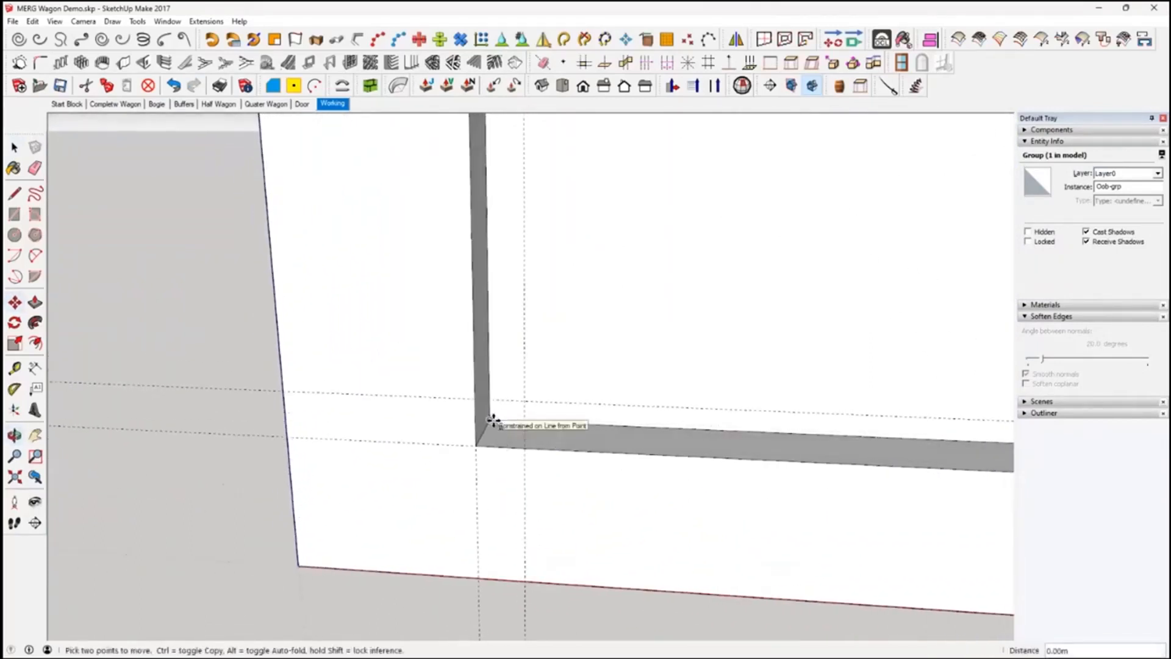
pyautogui.click(493, 420)
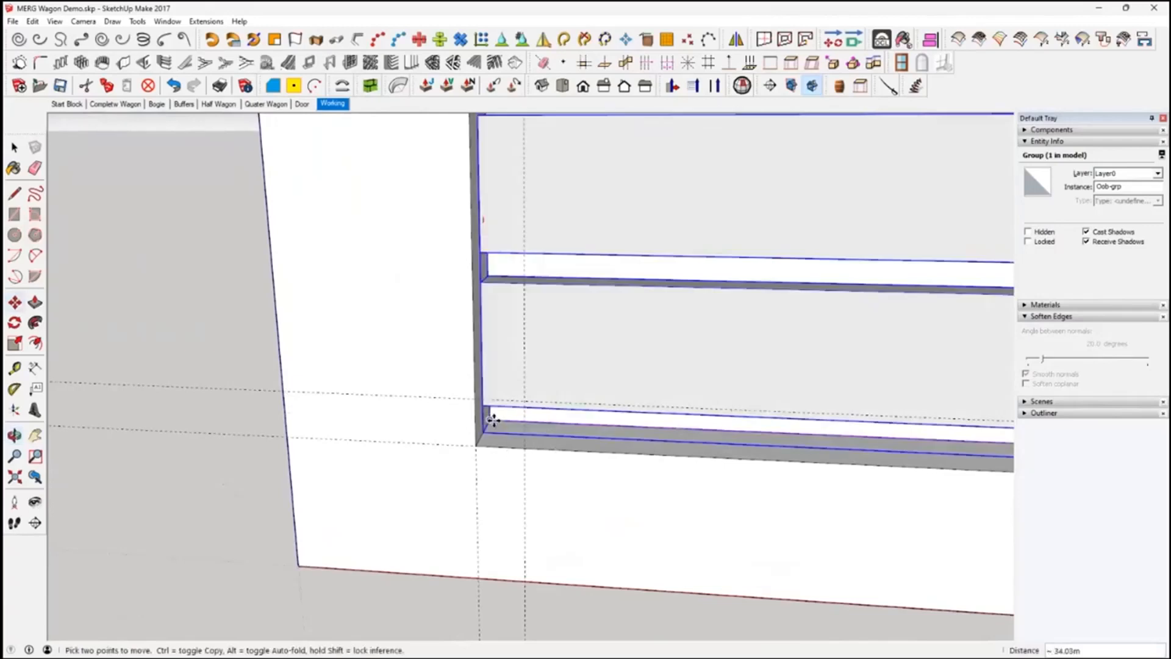
pyautogui.press('space')
pyautogui.click(524, 495)
pyautogui.scroll(-3, 547, 488)
pyautogui.scroll(-5, 547, 491)
pyautogui.moveTo(550, 499); pyautogui.dragTo(693, 423, button='middle')
pyautogui.scroll(-2, 675, 525)
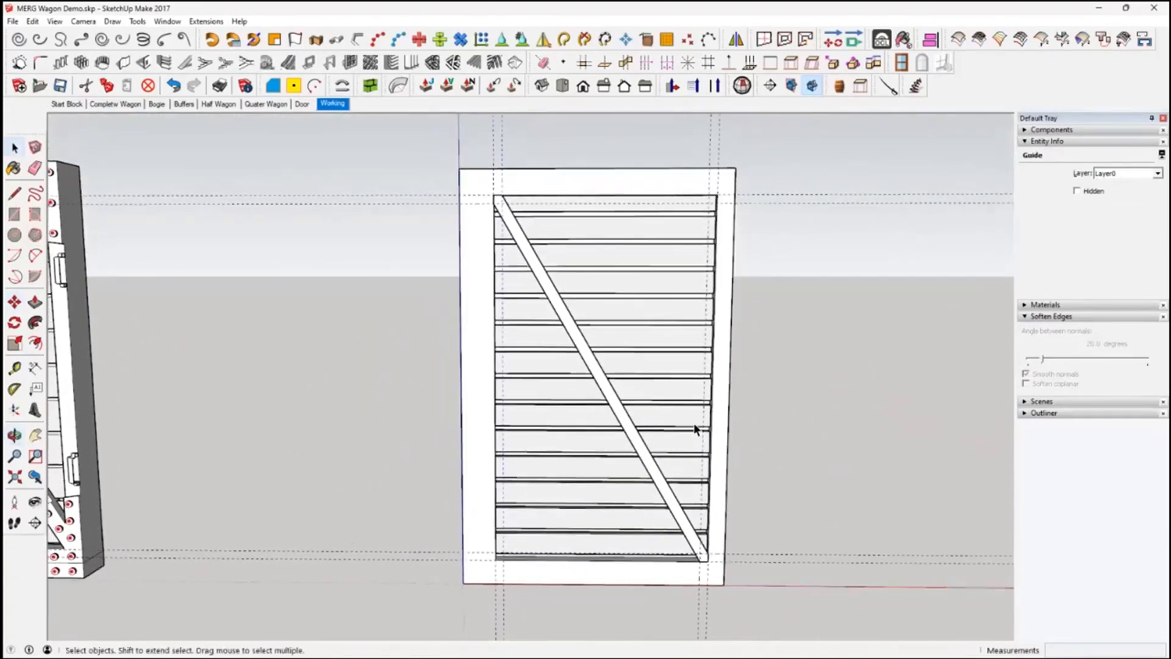
# Cut the cladding group and paste it in place inside the frame-and-brace group
pyautogui.click(726, 383)
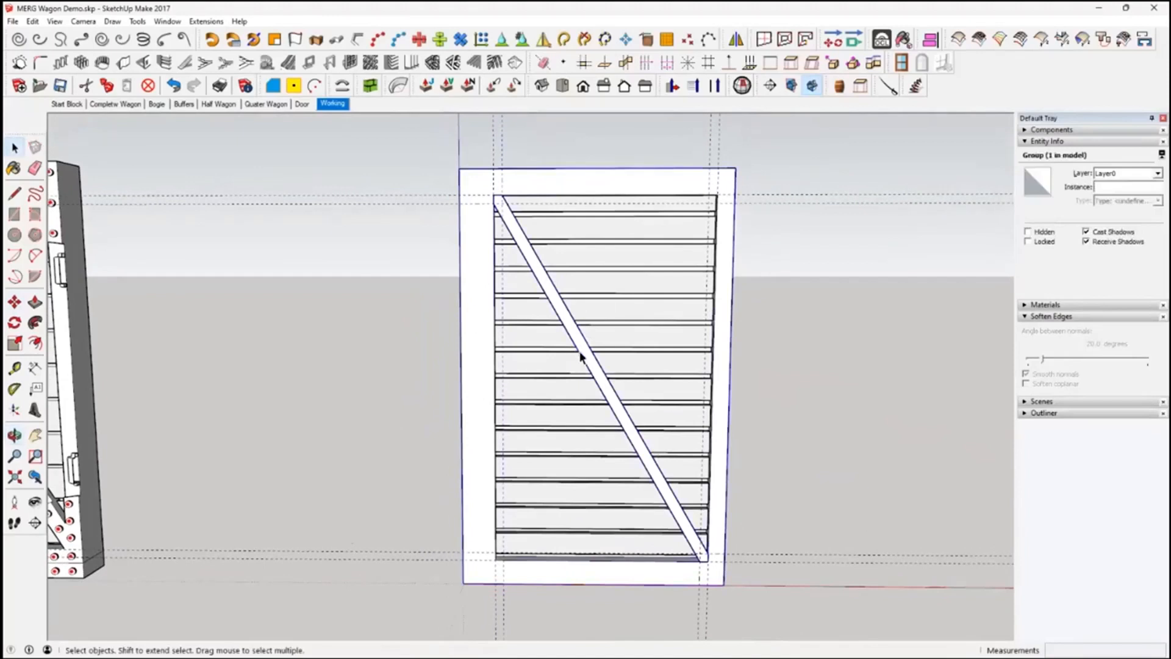
pyautogui.click(821, 408)
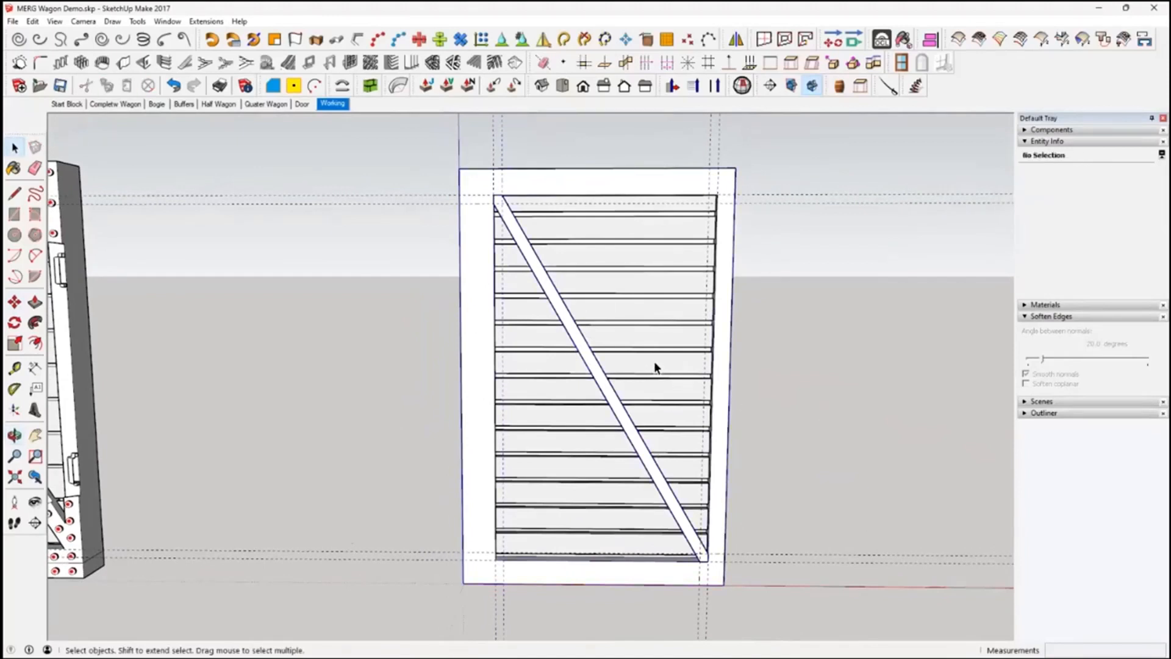
pyautogui.click(655, 363)
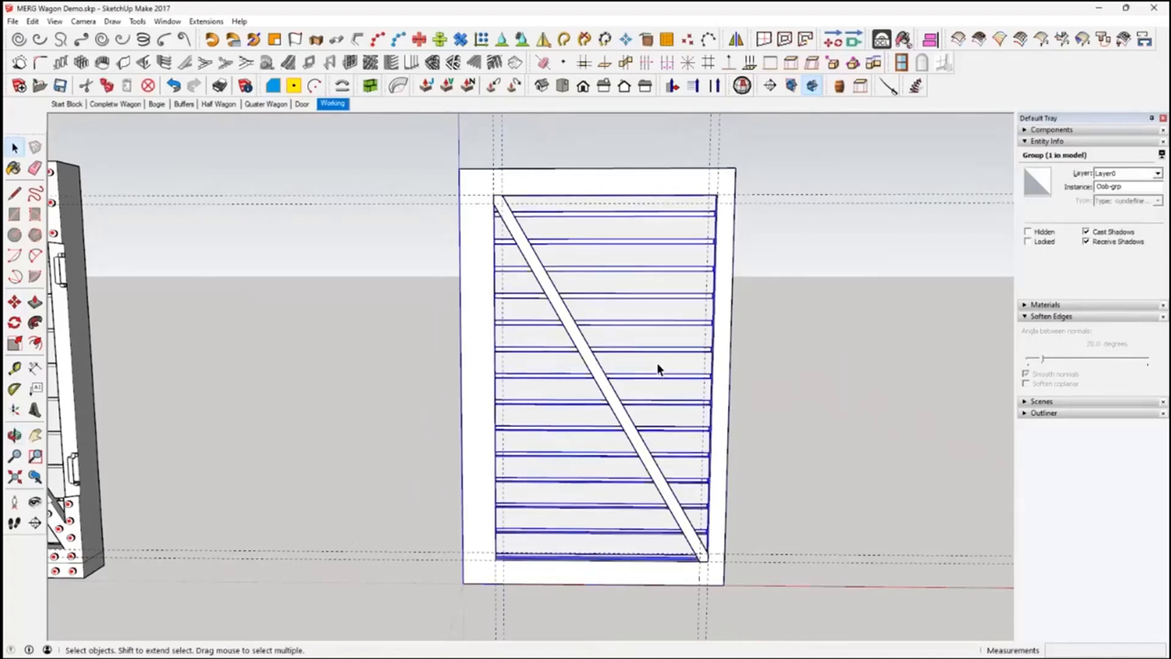
pyautogui.click(86, 89)
pyautogui.click(719, 347)
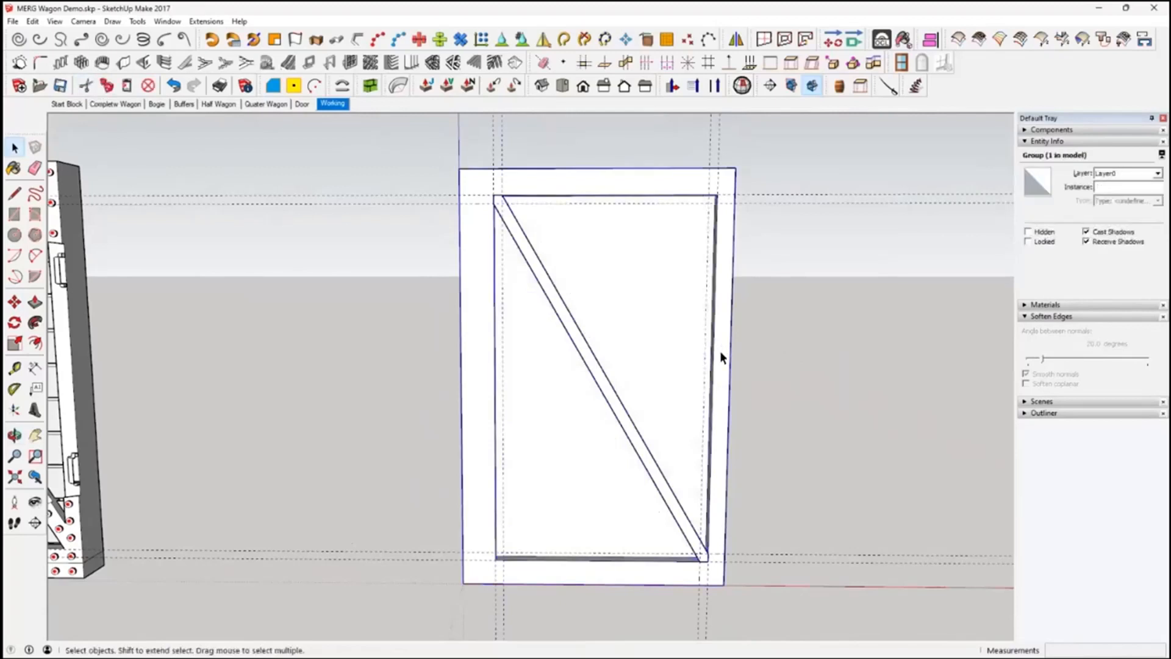
pyautogui.doubleClick(721, 352)
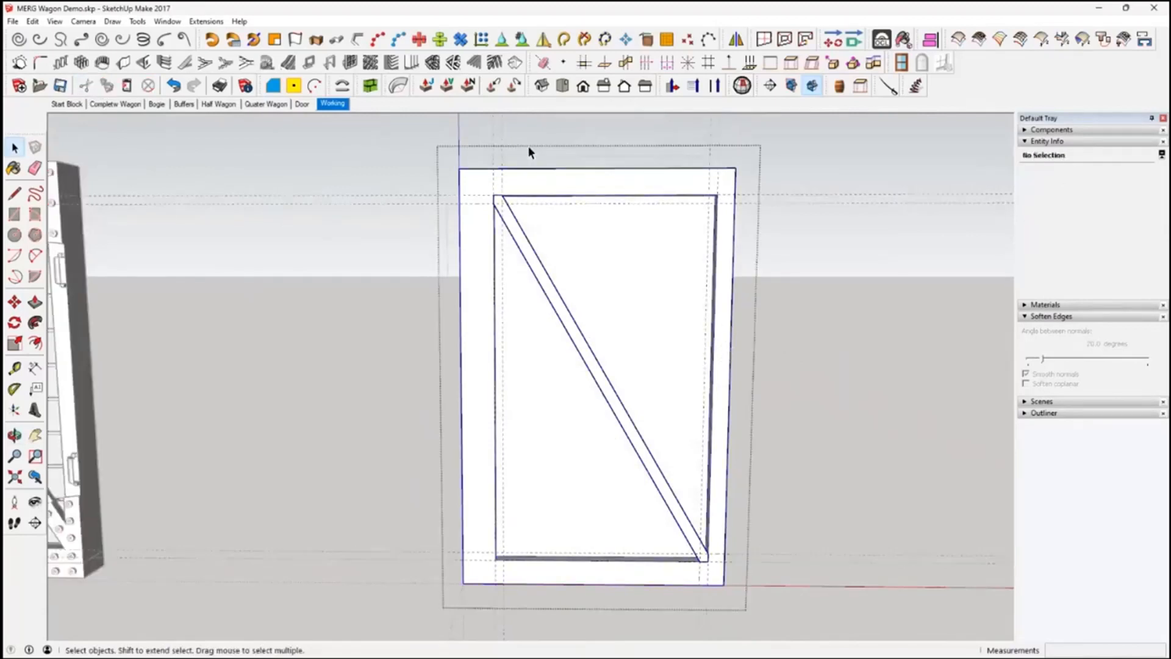
pyautogui.click(32, 21)
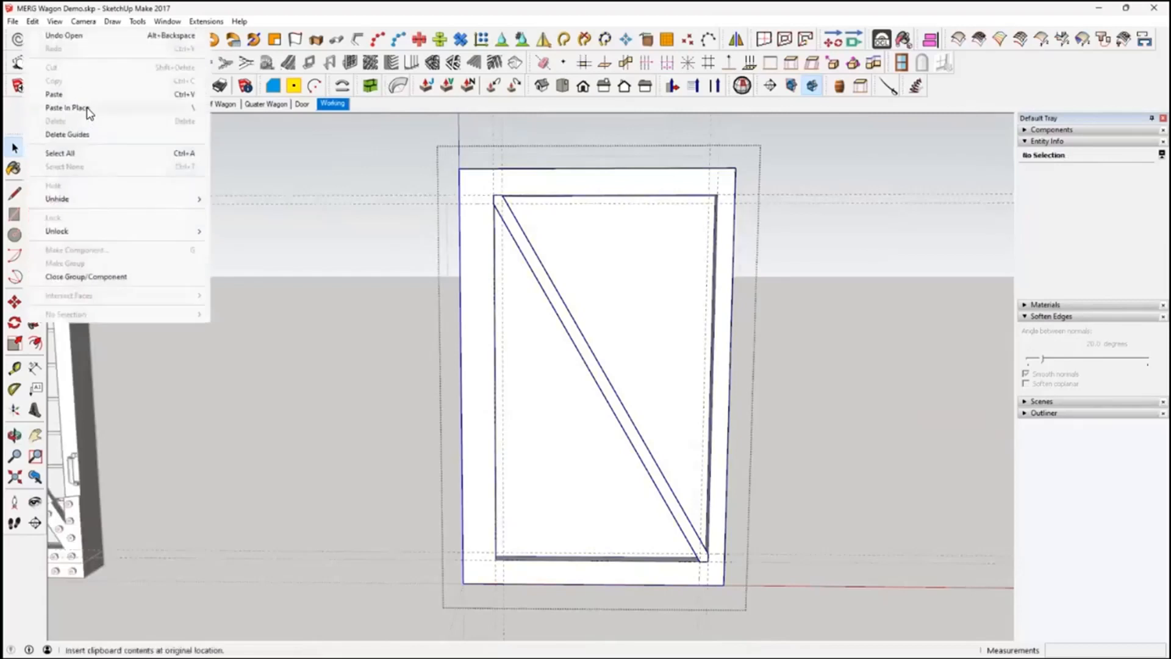
pyautogui.click(67, 108)
pyautogui.click(839, 394)
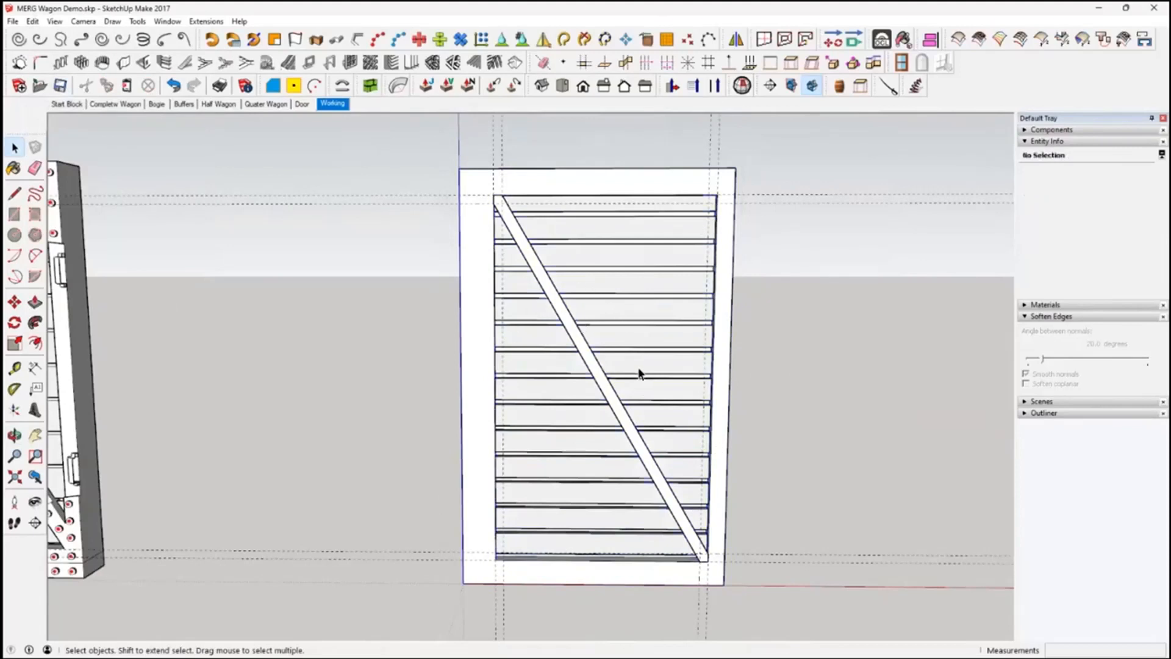
# Hide the combined frame, brace and cladding group, and undo the hide
pyautogui.click(477, 387)
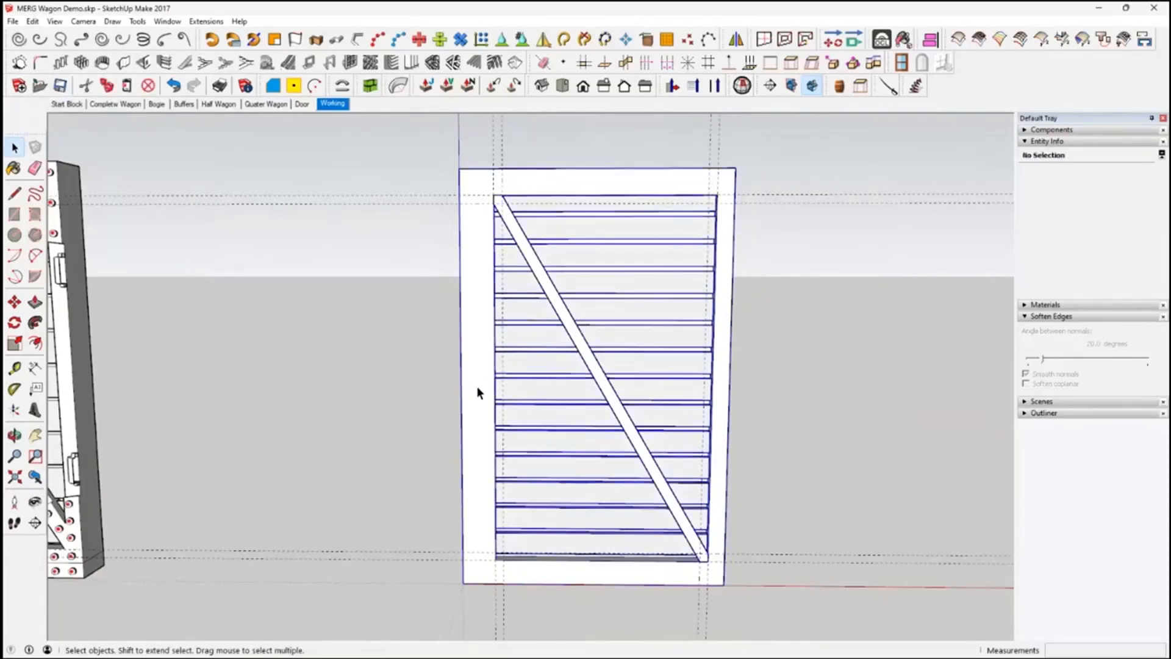
pyautogui.rightClick(478, 387)
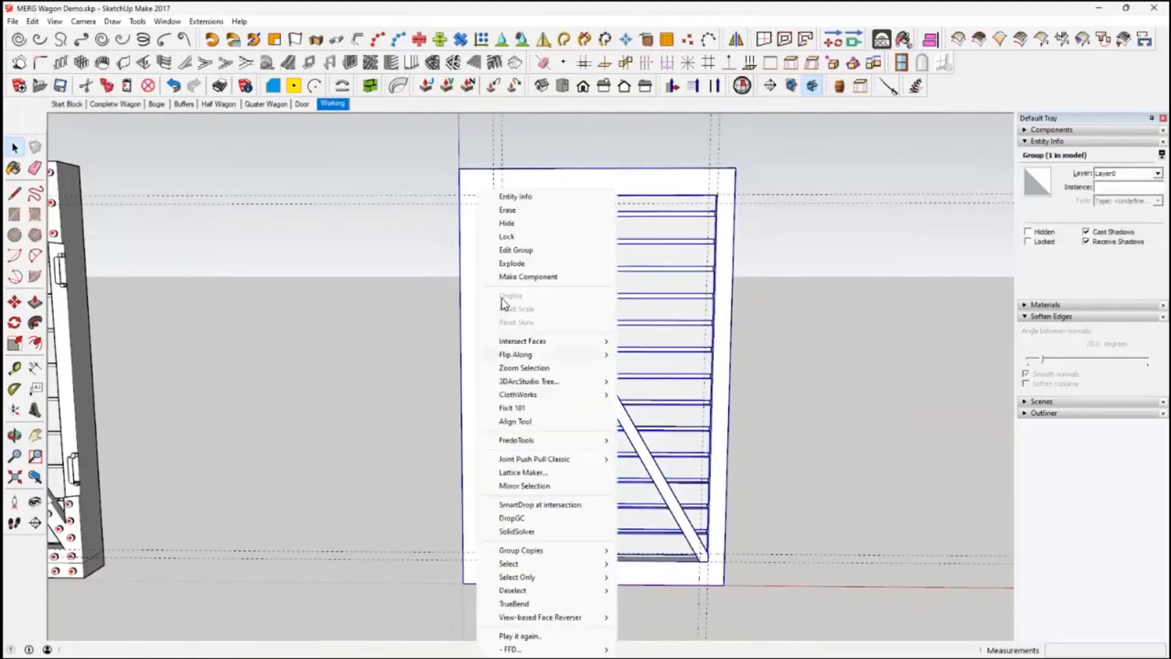
pyautogui.click(507, 224)
pyautogui.moveTo(792, 438); pyautogui.dragTo(829, 469, button='middle')
pyautogui.hotkey('ctrl', 'z')
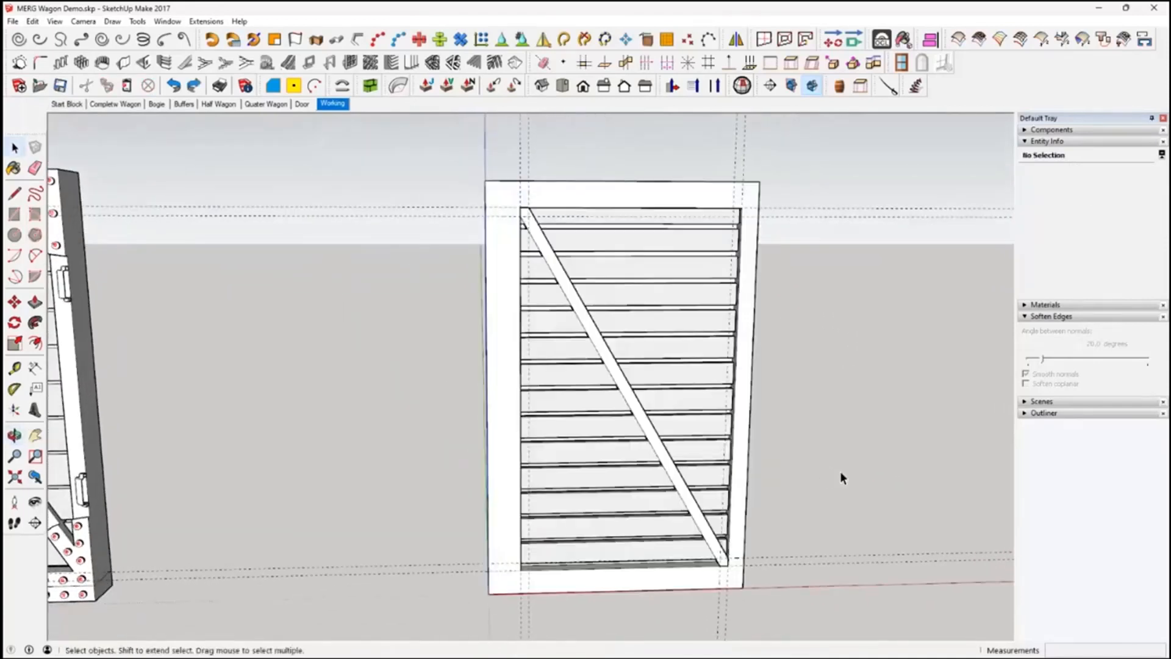
# Delete the leftover hidden inner panel face and its edges beside the finished panel
pyautogui.moveTo(802, 500); pyautogui.dragTo(827, 456, button='middle')
pyautogui.doubleClick(816, 460)
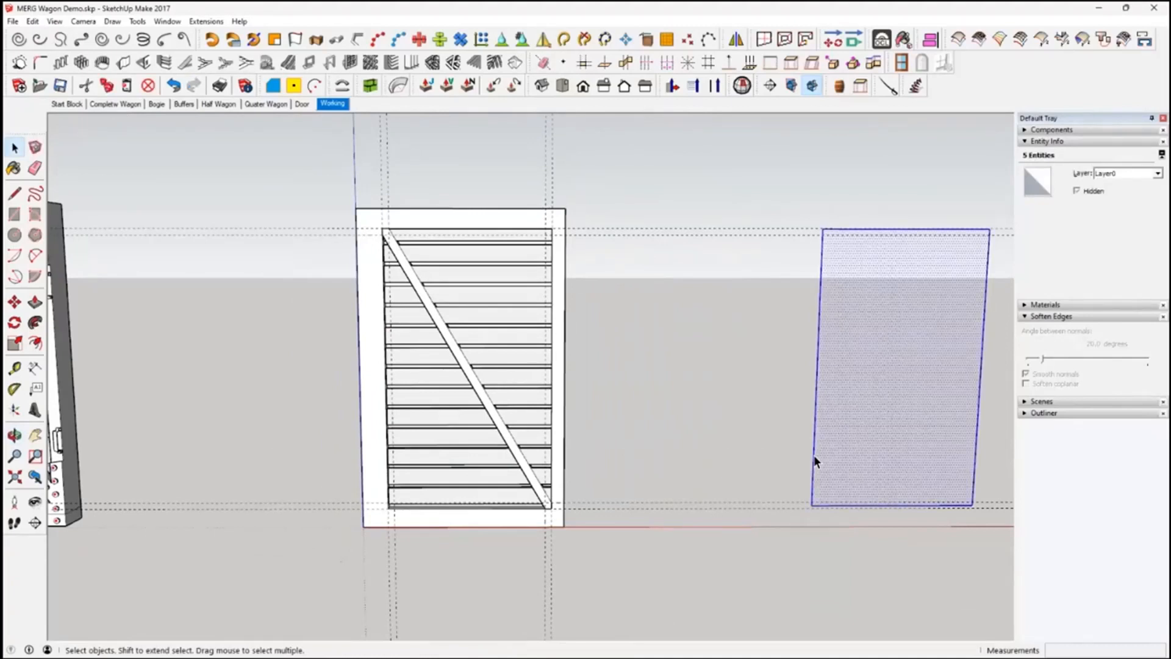
pyautogui.press('Delete')
pyautogui.scroll(-1, 632, 440)
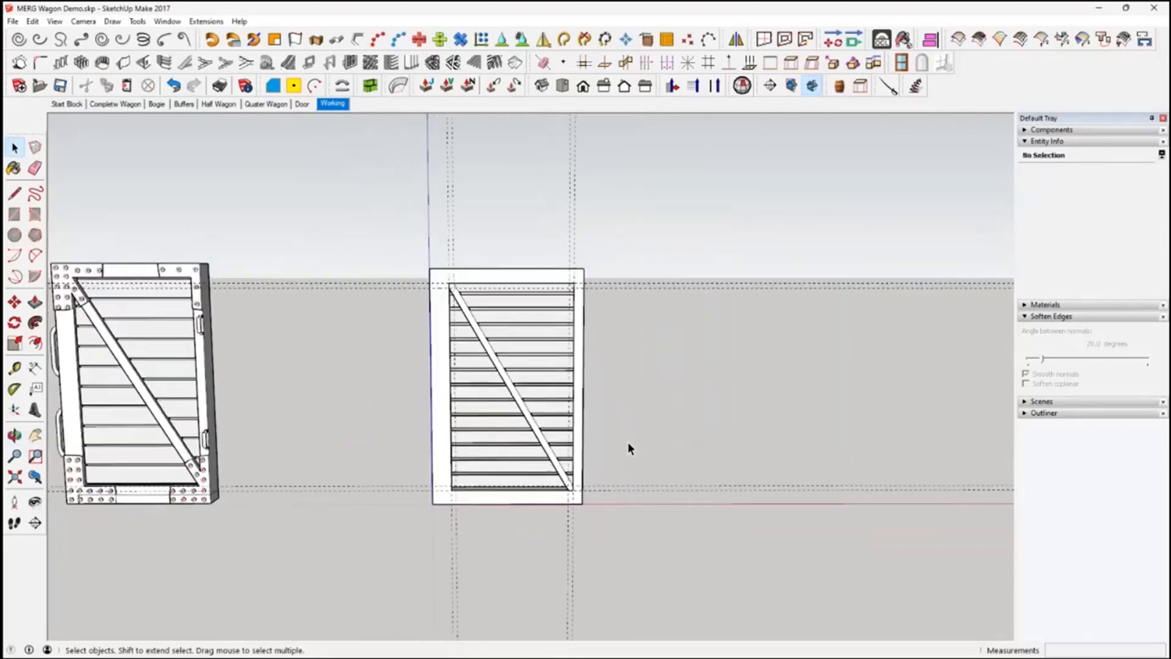
pyautogui.keyDown('shift'); pyautogui.moveTo(579, 435); pyautogui.dragTo(680, 442, button='middle'); pyautogui.keyUp('shift')
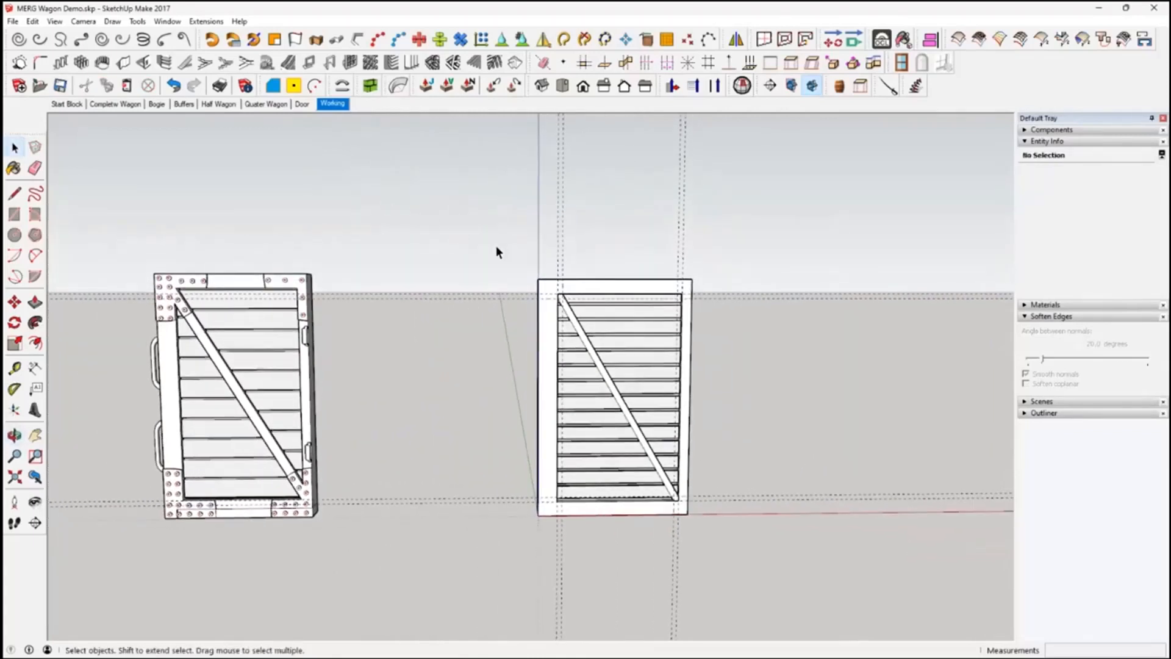